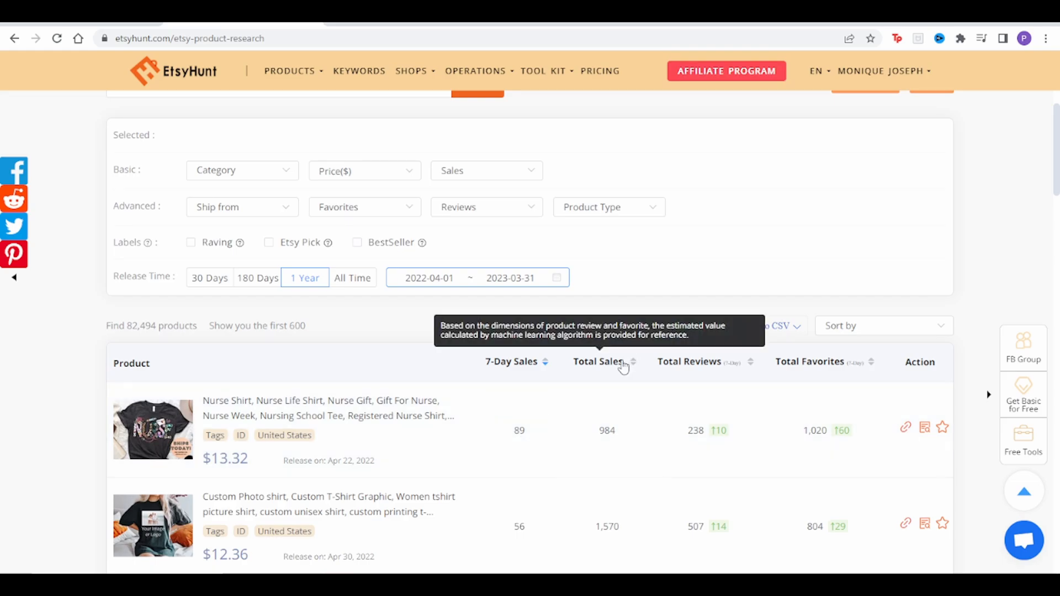
Step: Rank the product results by total sales to view the top sellers, and return the sorting to 7-day sales
left_click(632, 364)
scroll(631, 443, "down", 2)
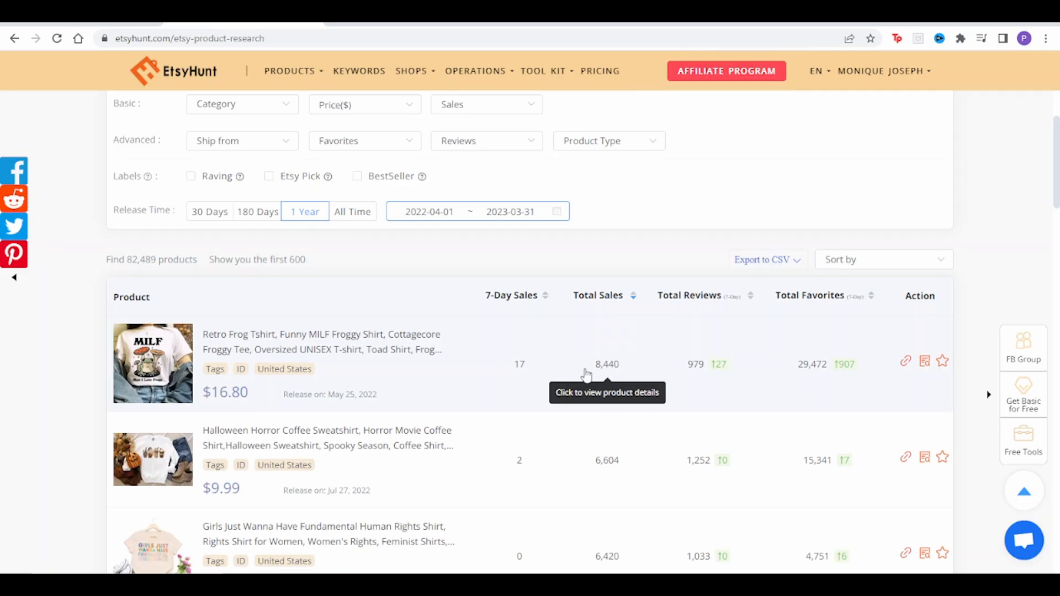
scroll(587, 375, "up", 1)
left_click(550, 355)
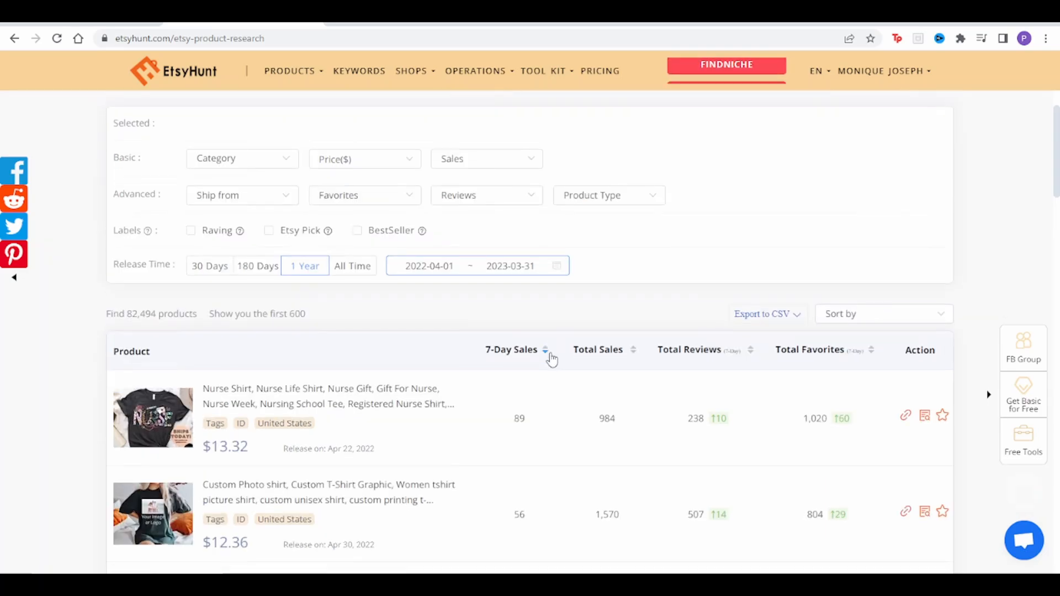
scroll(550, 360, "down", 1)
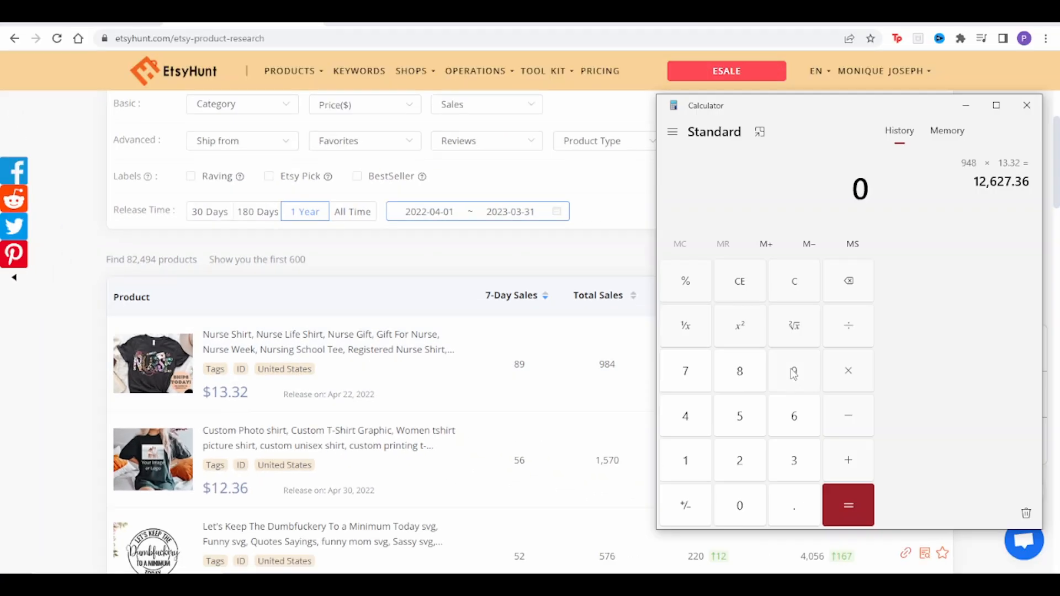
Step: In Calculator, multiply the nurse shirt's 984 total sales by its 13.32 price to estimate the listing's revenue
left_click(793, 374)
left_click(740, 372)
left_click(690, 428)
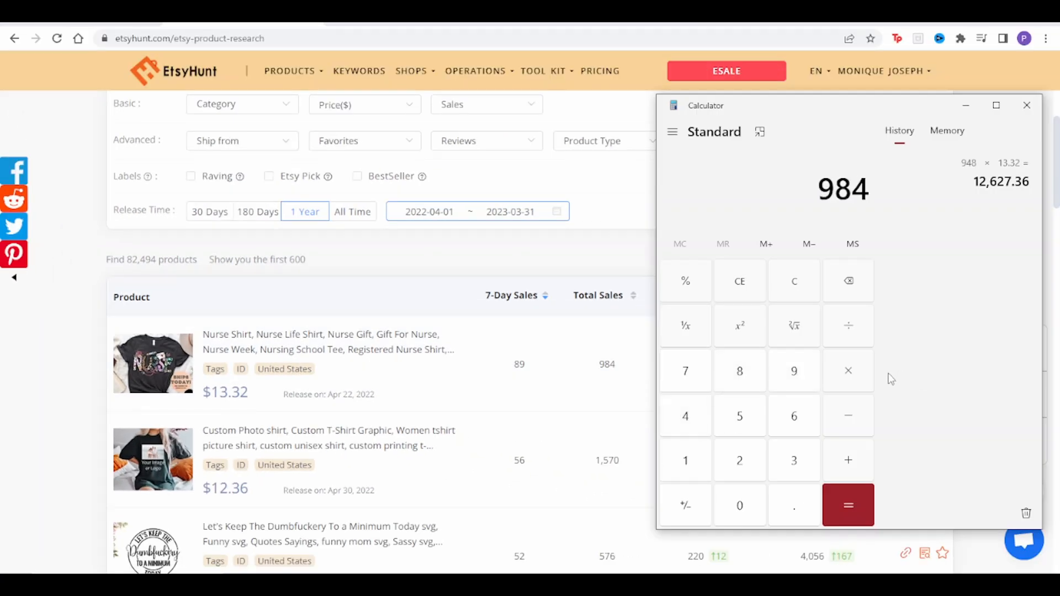
left_click(701, 464)
left_click(788, 458)
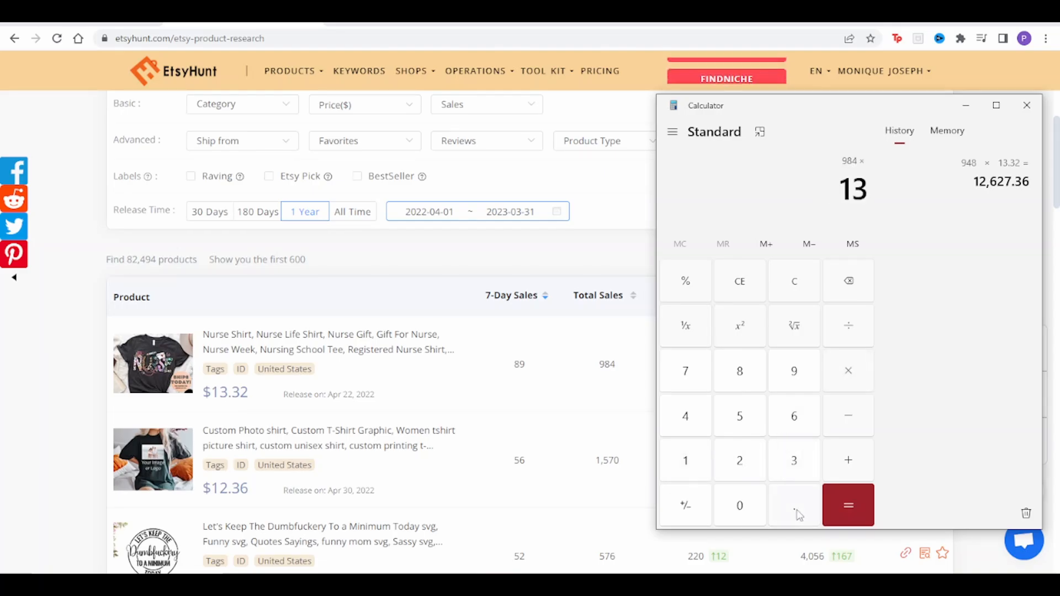
left_click(794, 505)
left_click(790, 460)
left_click(753, 463)
left_click(848, 505)
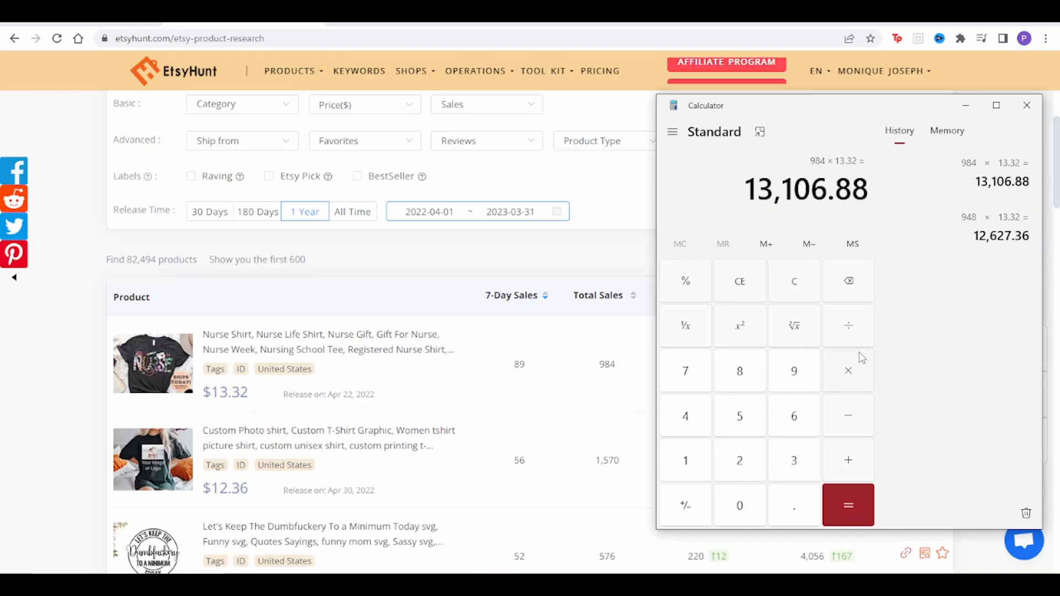
left_click(375, 352)
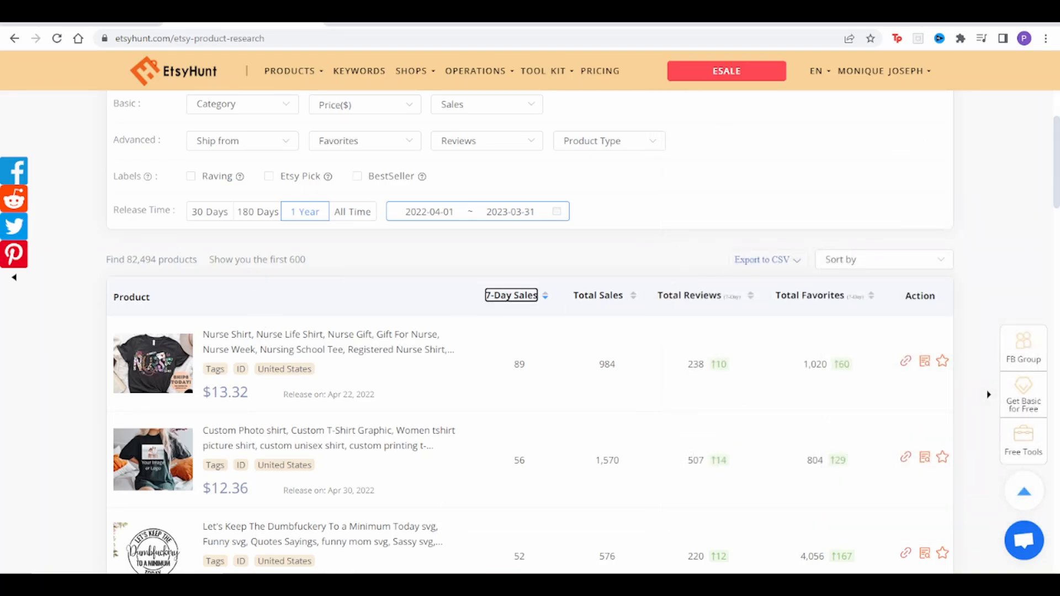
Step: Write "nurse t shirts" in a Notepad note as a product idea and return to the product results
left_click(446, 585)
type("nur")
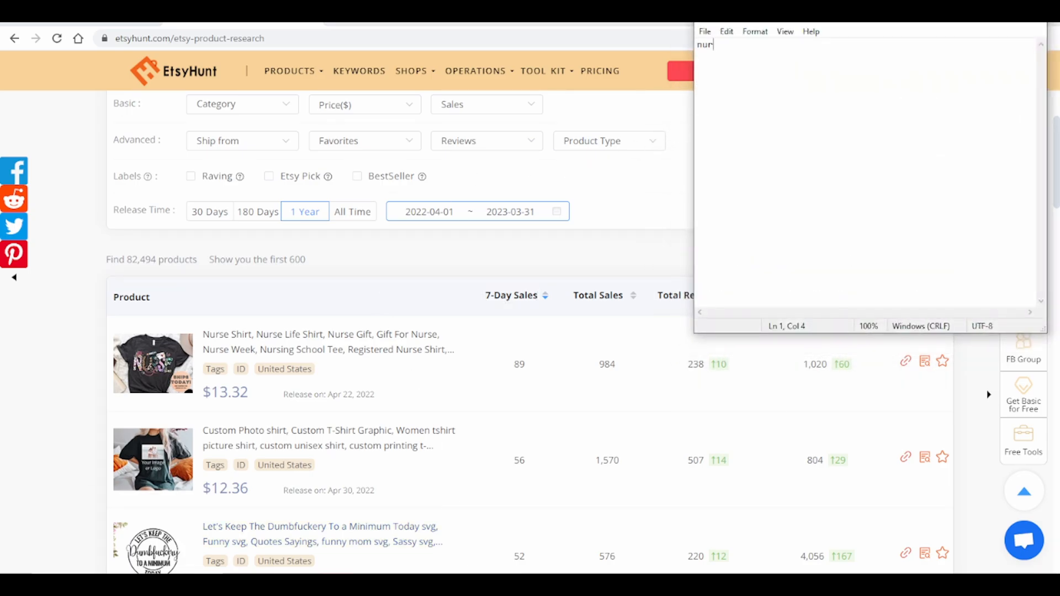
type("se t shirts")
left_click(646, 232)
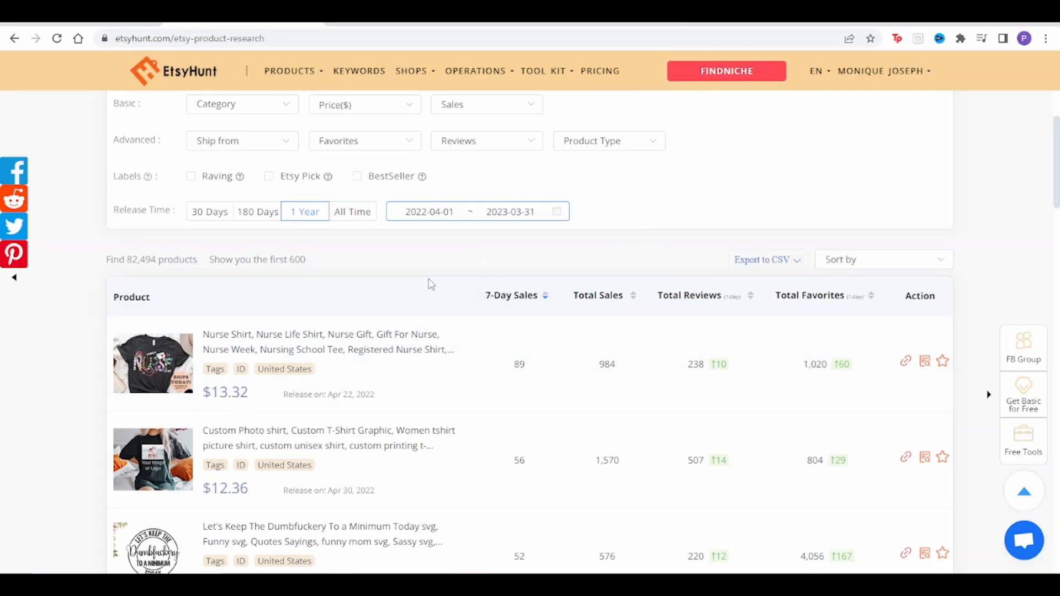
Step: Switch to Canva and create a new custom-size design 4500 px wide and 5100 px high
left_click(476, 585)
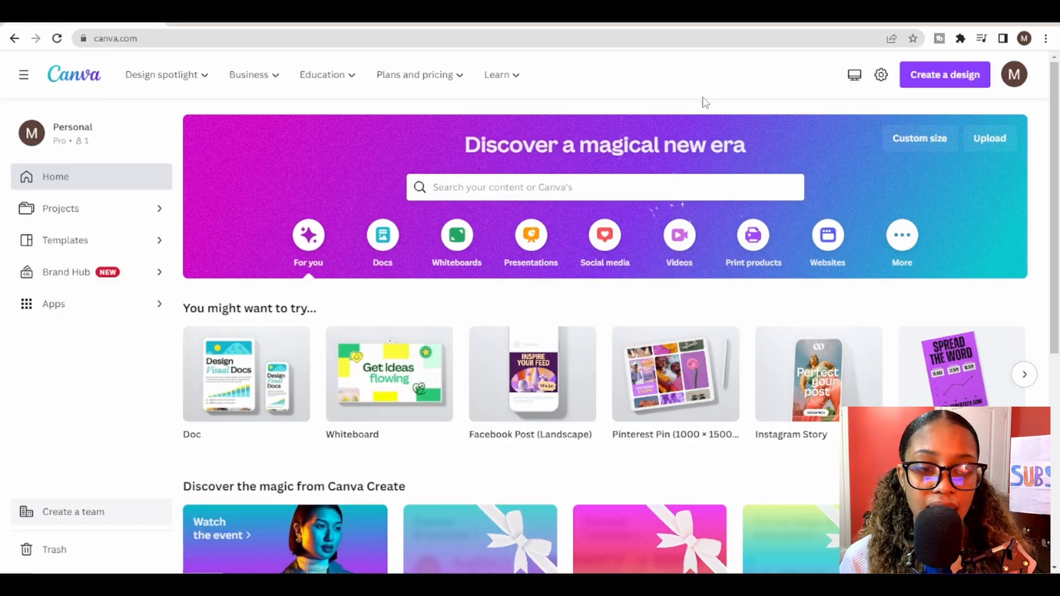
left_click(947, 80)
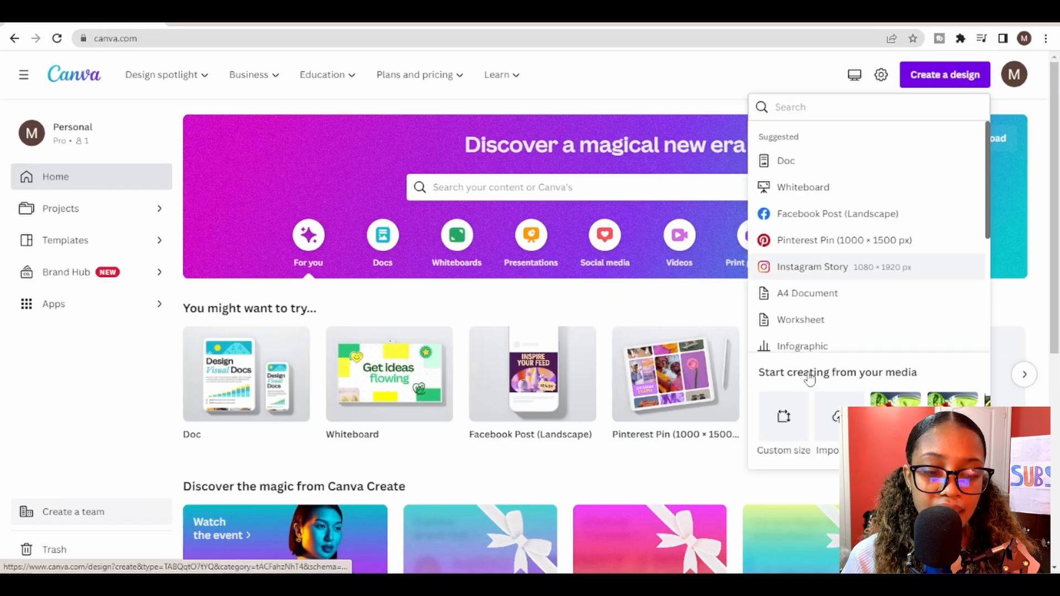
left_click(783, 422)
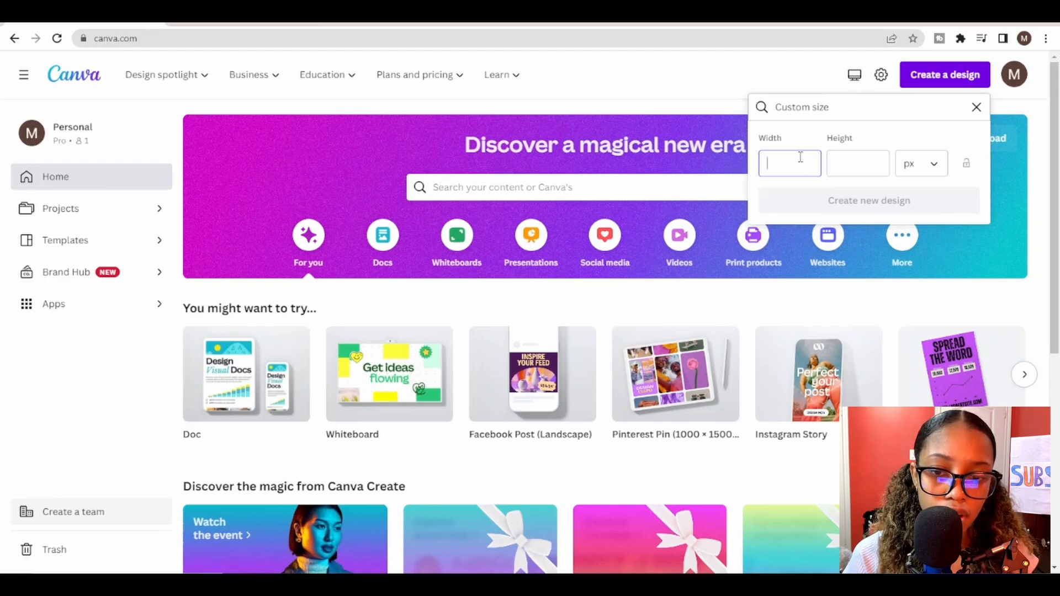
type("4500")
left_click(861, 164)
type("5100")
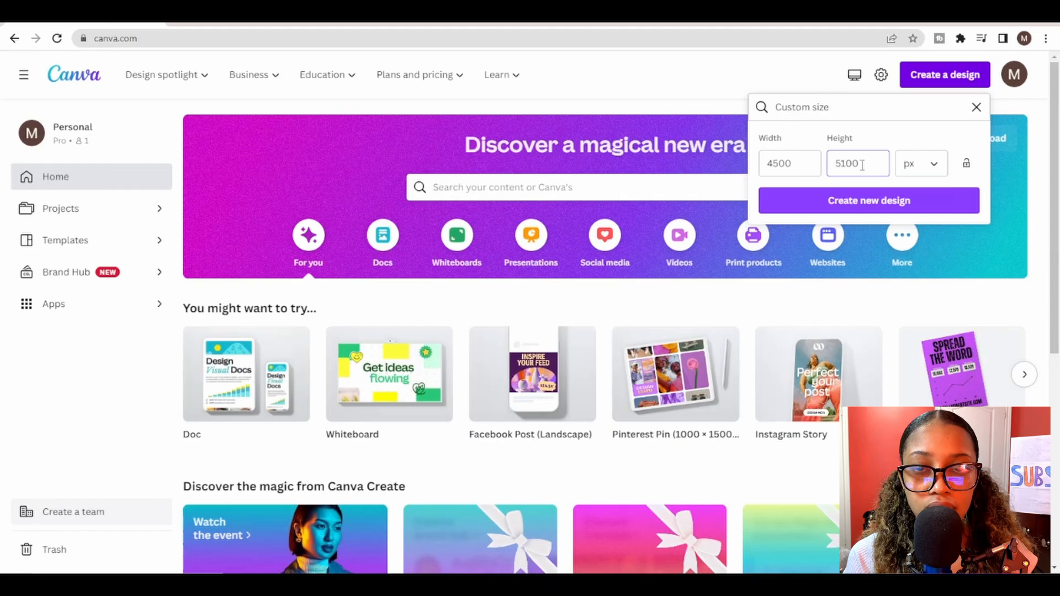
left_click(858, 213)
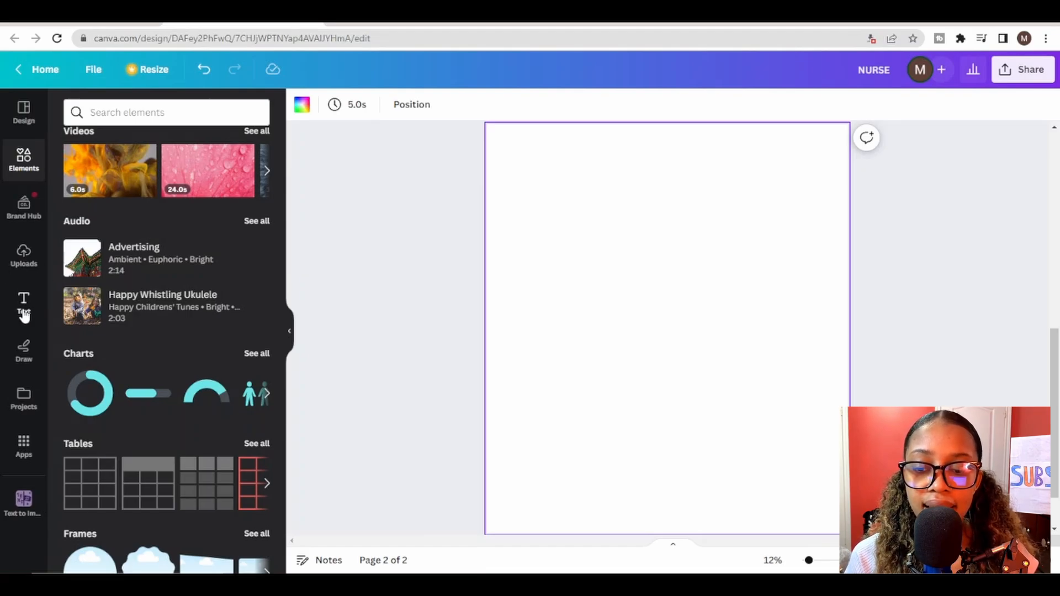
Step: Add a heading to the blank page with the text "NURSE"
left_click(24, 312)
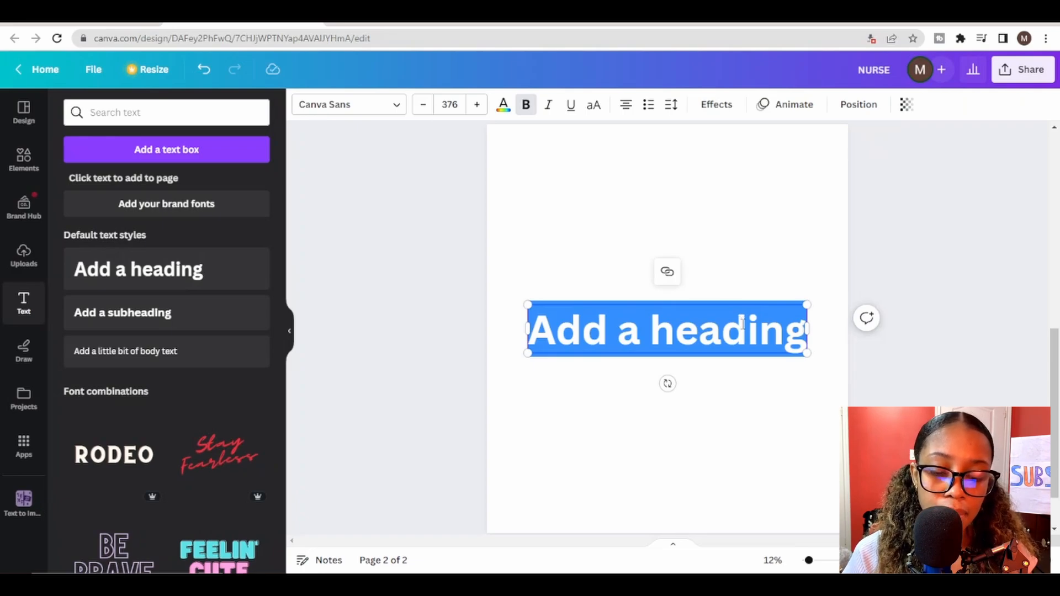
type("NURSE")
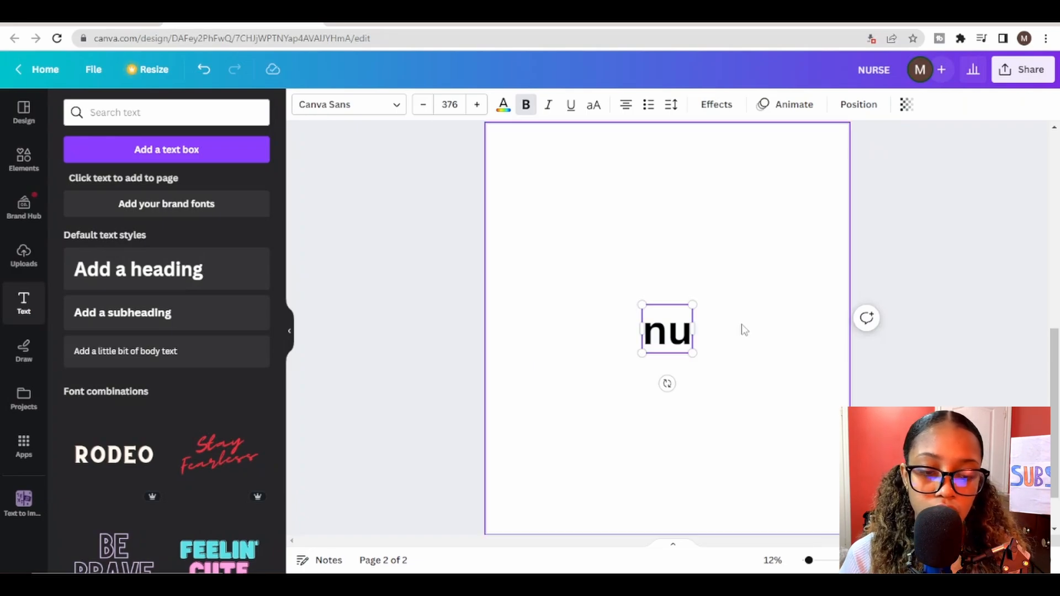
left_click(663, 253)
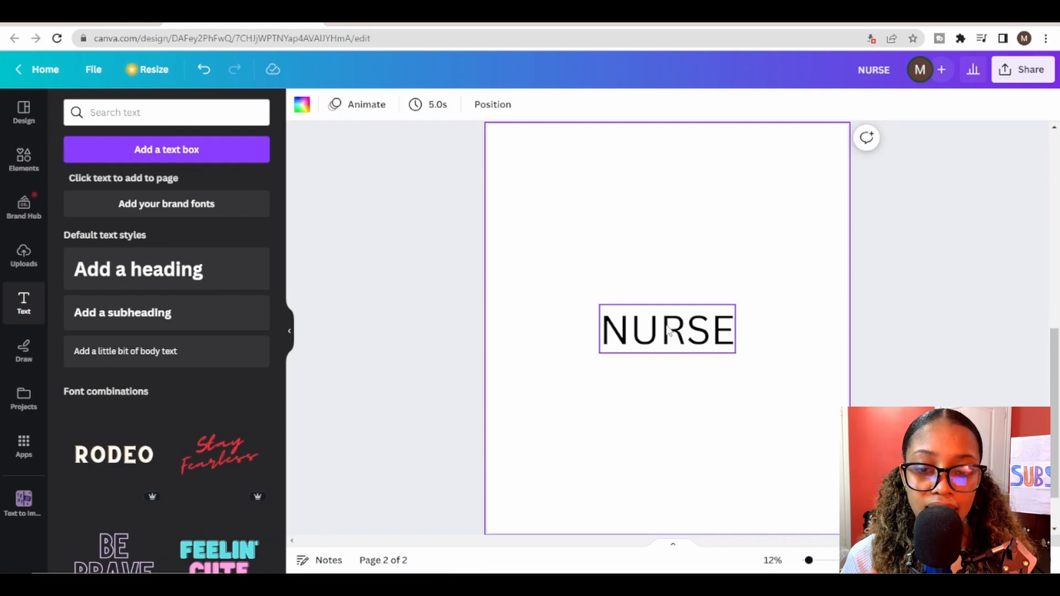
Step: Change the font of the NURSE heading to Agrandir Black
left_click(669, 330)
left_click(669, 330)
left_click(669, 330)
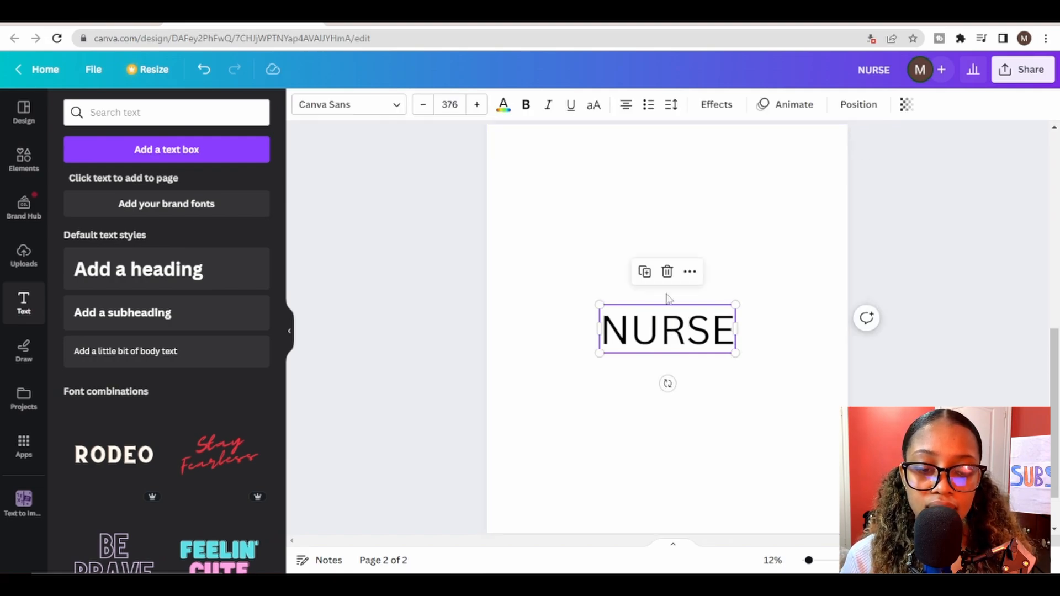
left_click(387, 110)
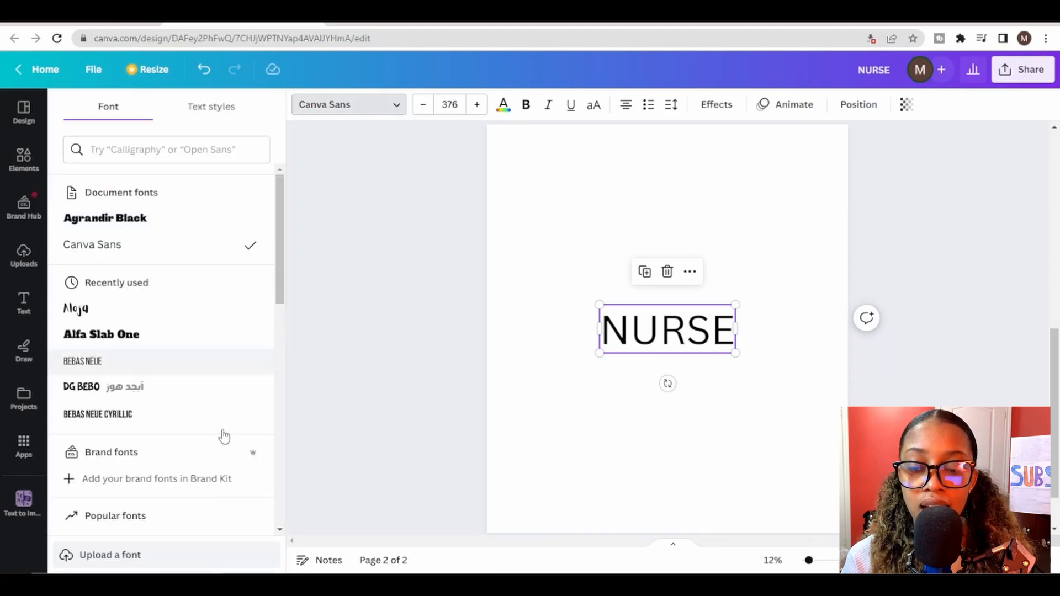
scroll(177, 337, "down", 4)
left_click(160, 386)
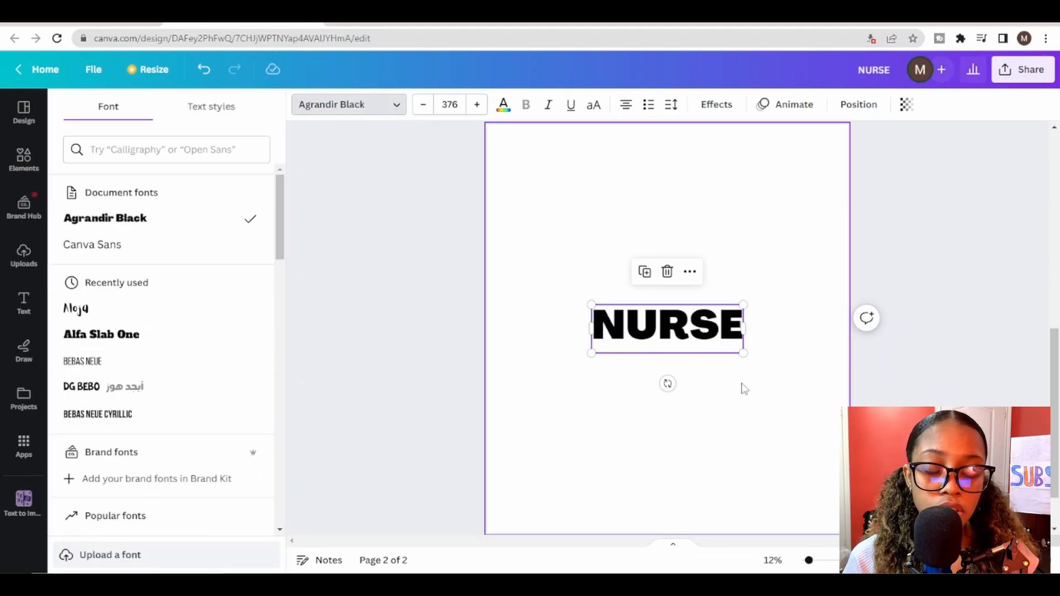
Step: Enlarge the NURSE heading to nearly the page width, font size about 833, and move it to the upper half of the page
left_click_drag(592, 351, 522, 376)
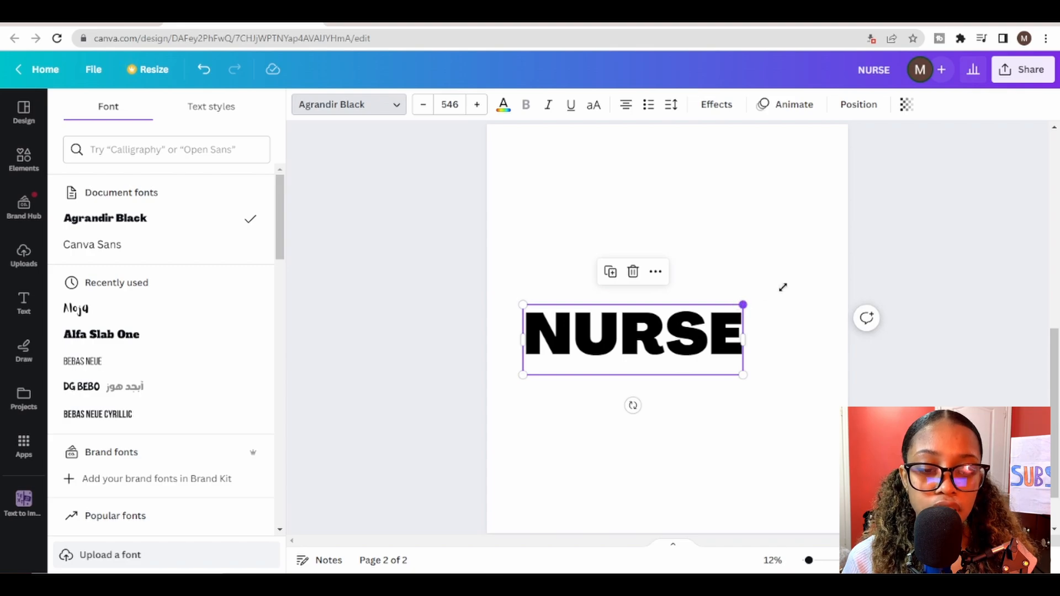
left_click_drag(782, 287, 837, 275)
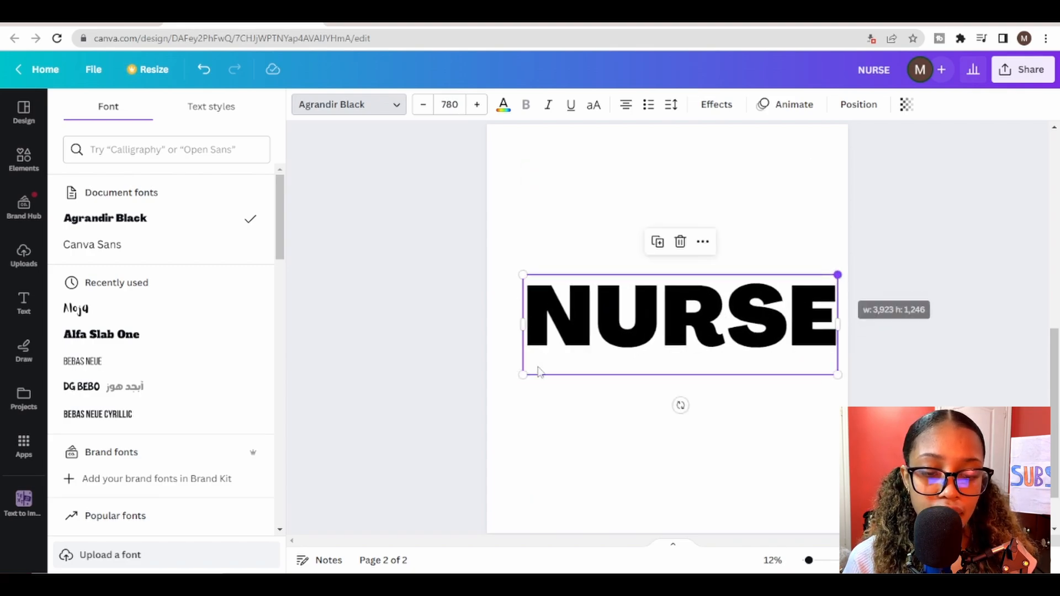
left_click_drag(523, 375, 501, 381)
left_click_drag(679, 359, 678, 295)
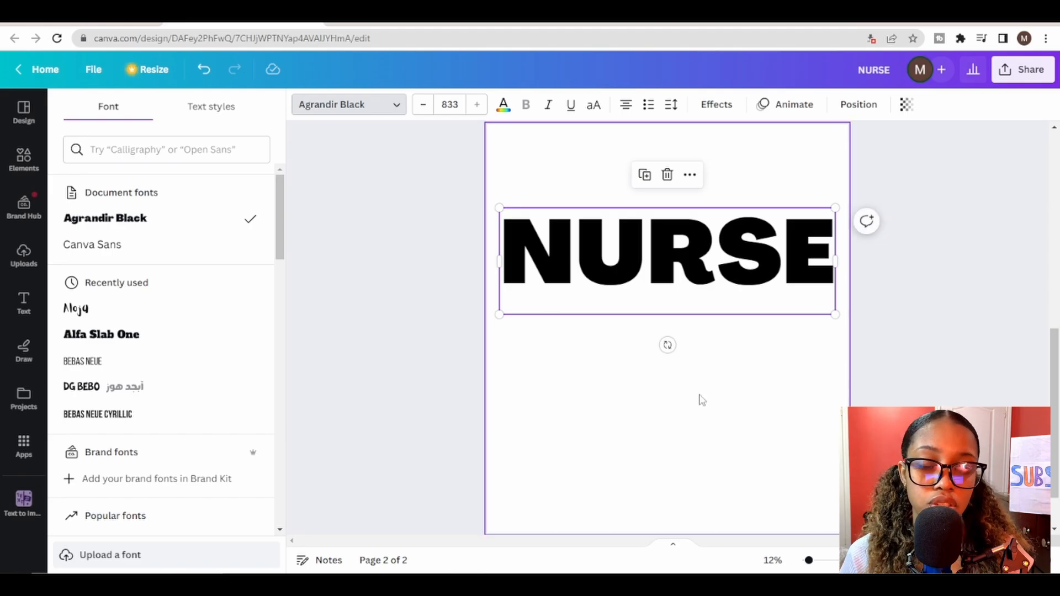
left_click(705, 398)
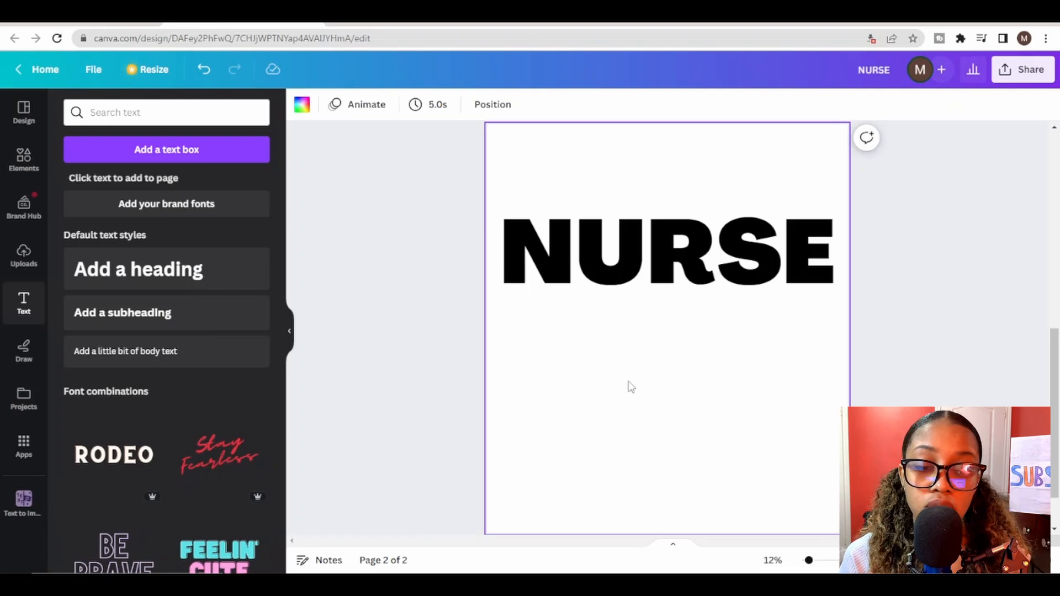
Step: Search the elements for "NURSE" graphics and add the white nurse hat with the red cross to the page
left_click(25, 160)
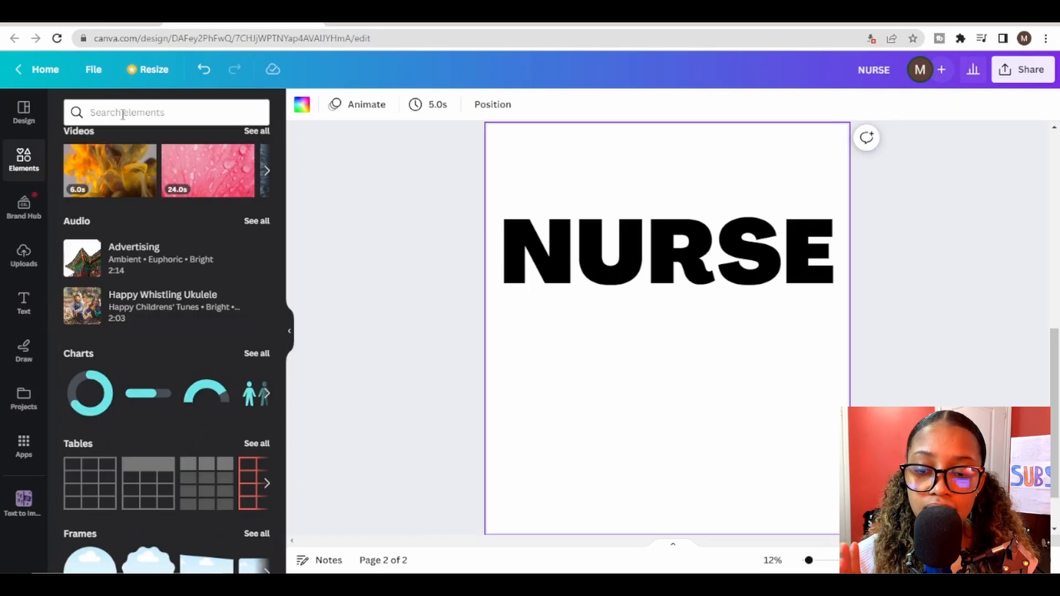
left_click(122, 114)
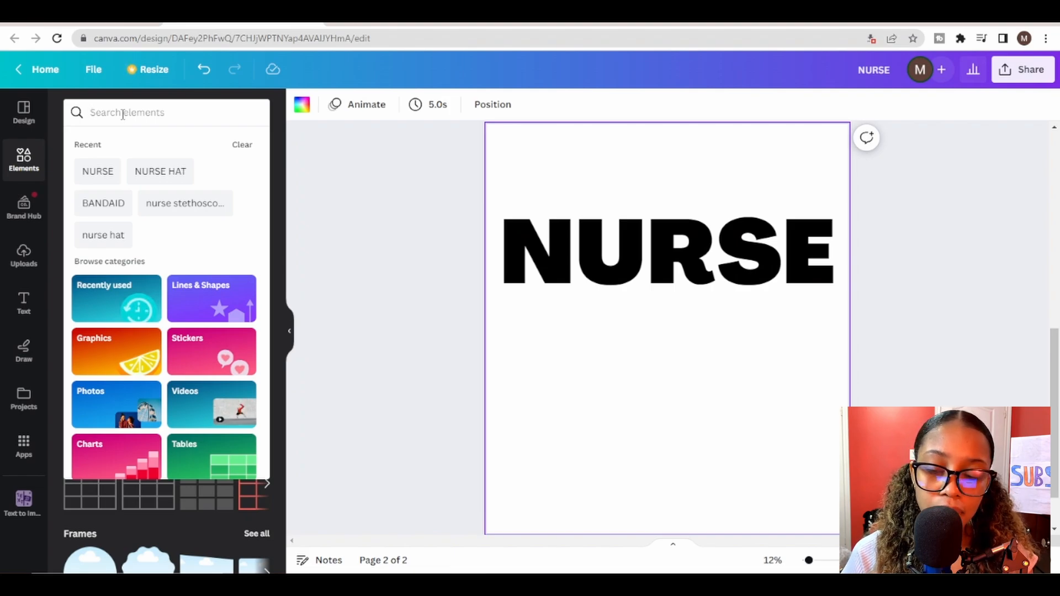
type("NURSE")
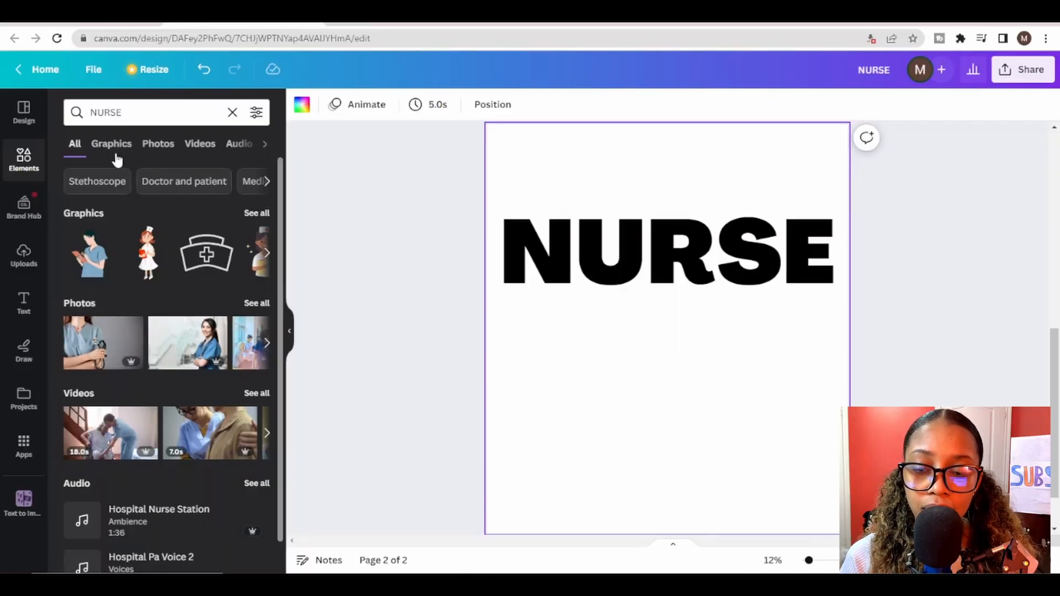
left_click(112, 145)
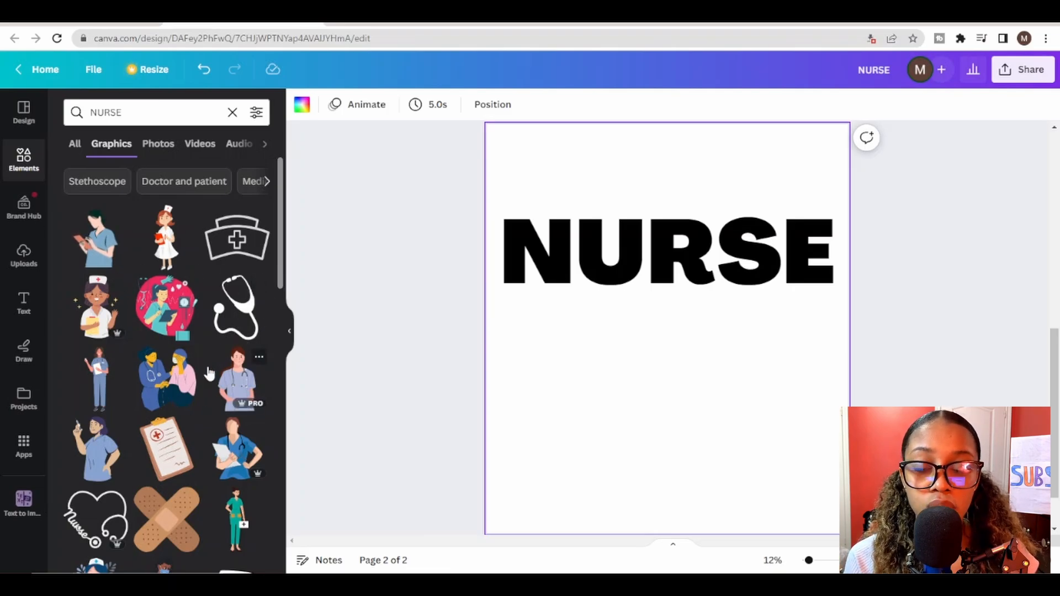
scroll(206, 371, "down", 5)
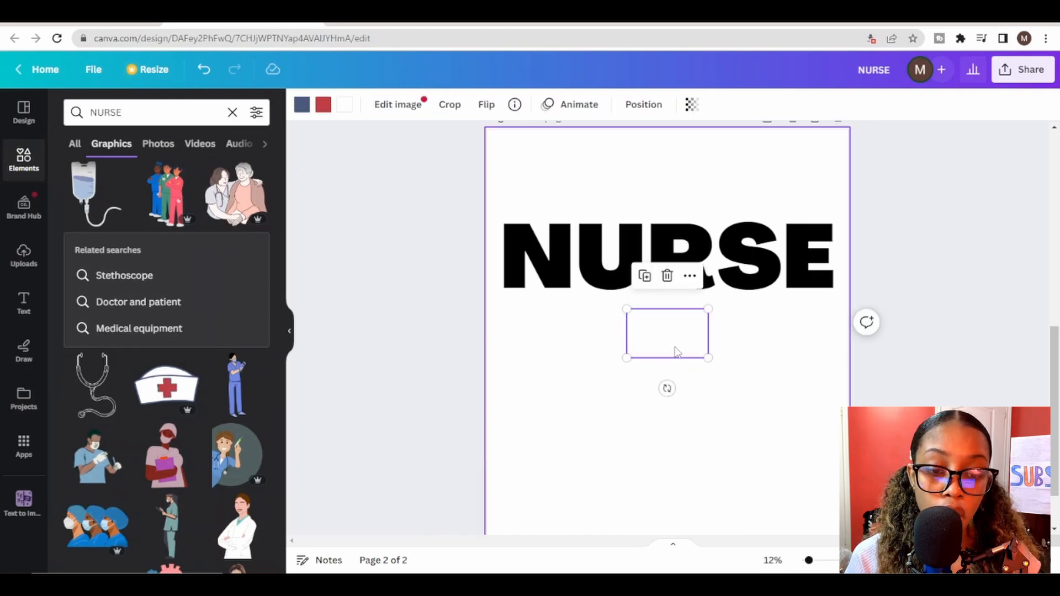
Step: Place the nurse hat on top of the letter R in the NURSE heading
left_click_drag(809, 562, 826, 560)
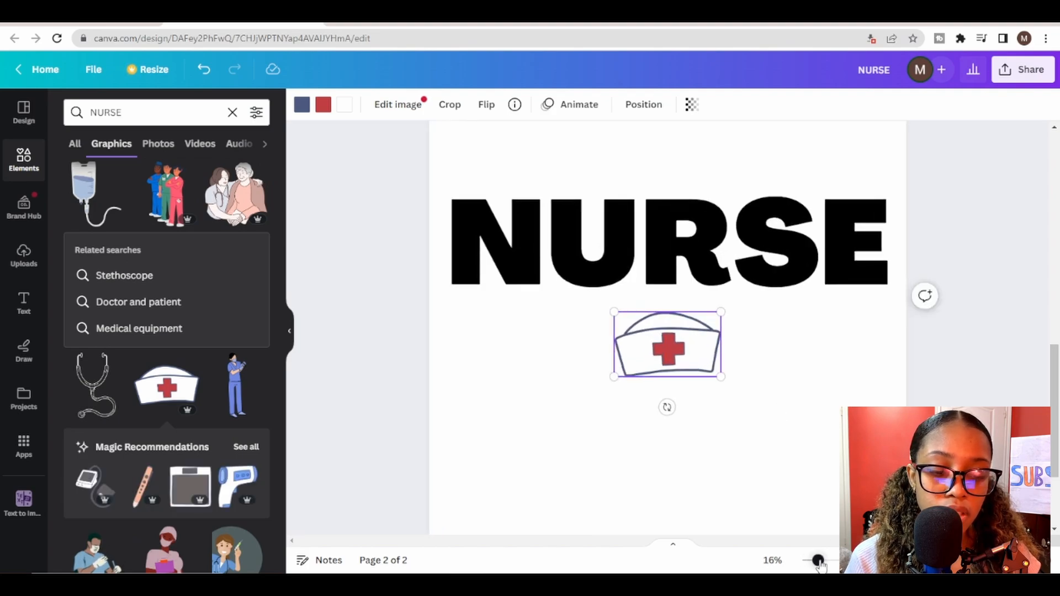
scroll(882, 373, "up", 1)
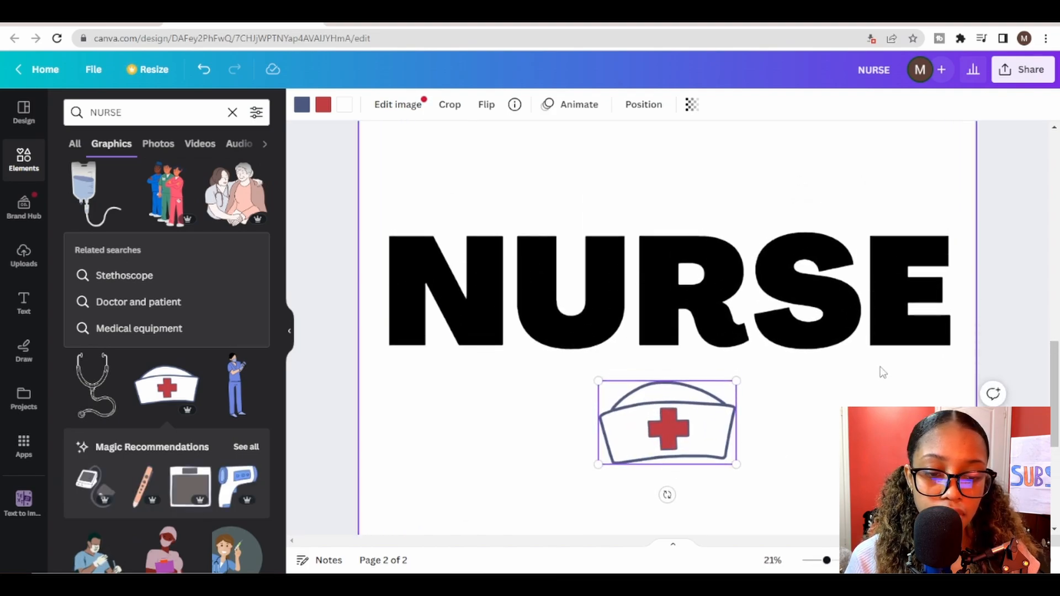
left_click_drag(694, 390, 702, 215)
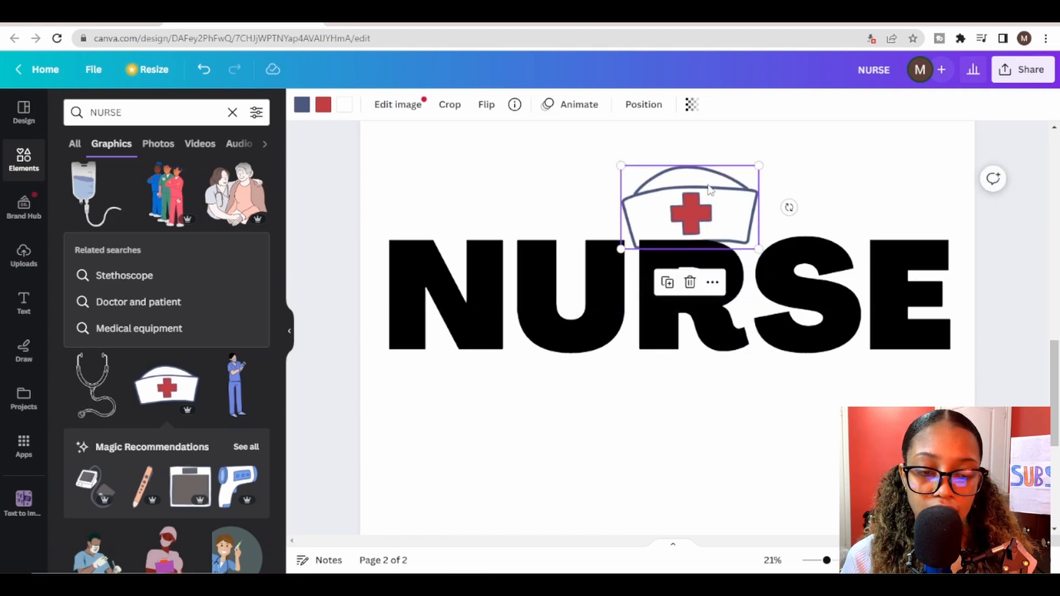
Step: Bring the nurse hat to the front and tilt it slightly clockwise so it sits on the letter R
right_click(710, 189)
mouse_move(786, 348)
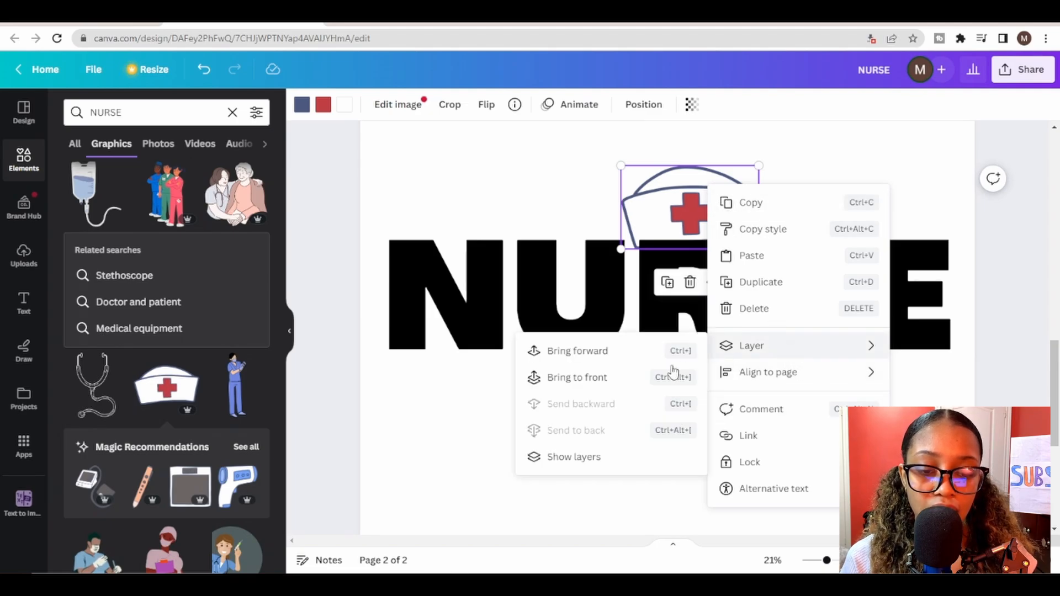
left_click(607, 378)
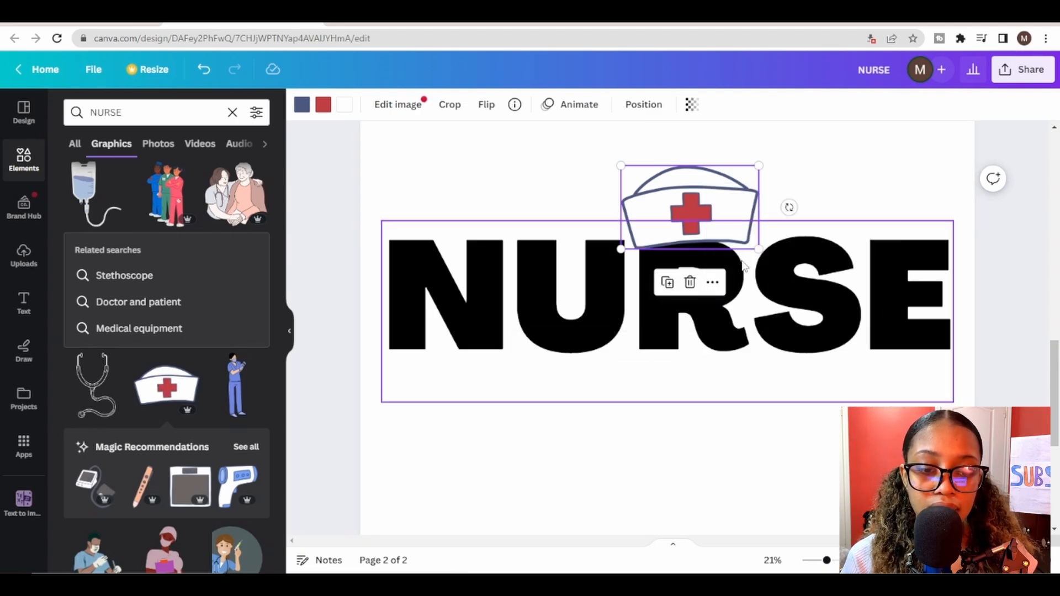
left_click_drag(788, 207, 803, 286)
left_click_drag(699, 210, 704, 208)
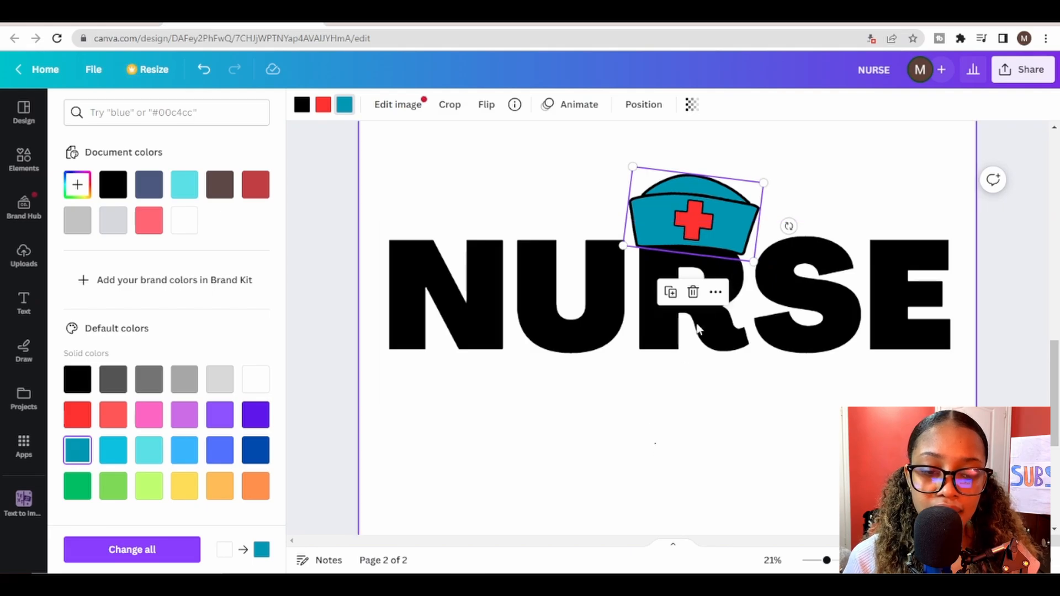
Step: Add a turquoise stethoscope graphic from the elements, tilt it slightly clockwise and place it across the letters R, S and E
left_click(792, 179)
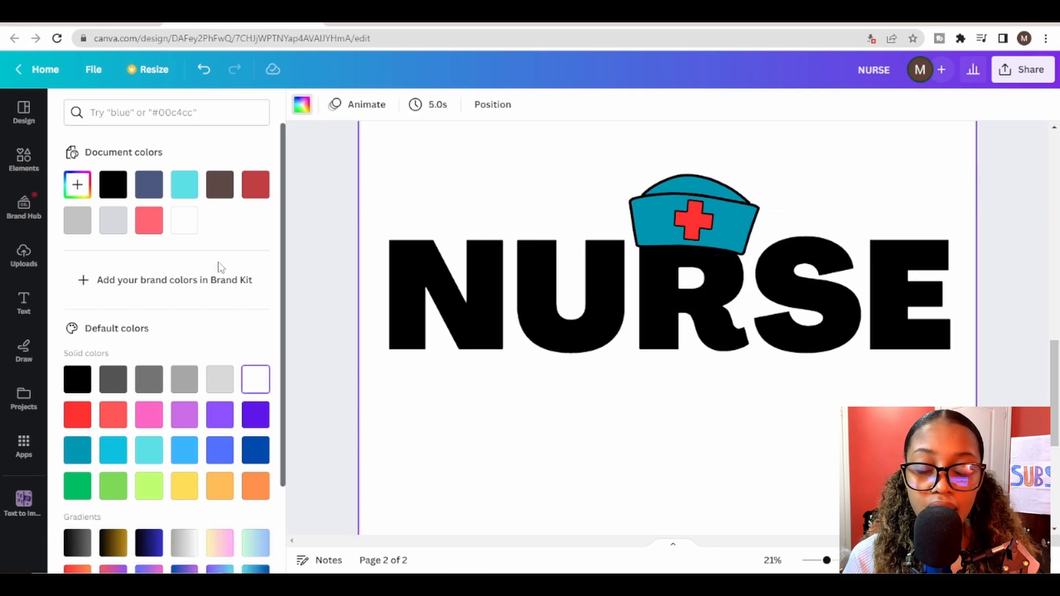
left_click(12, 175)
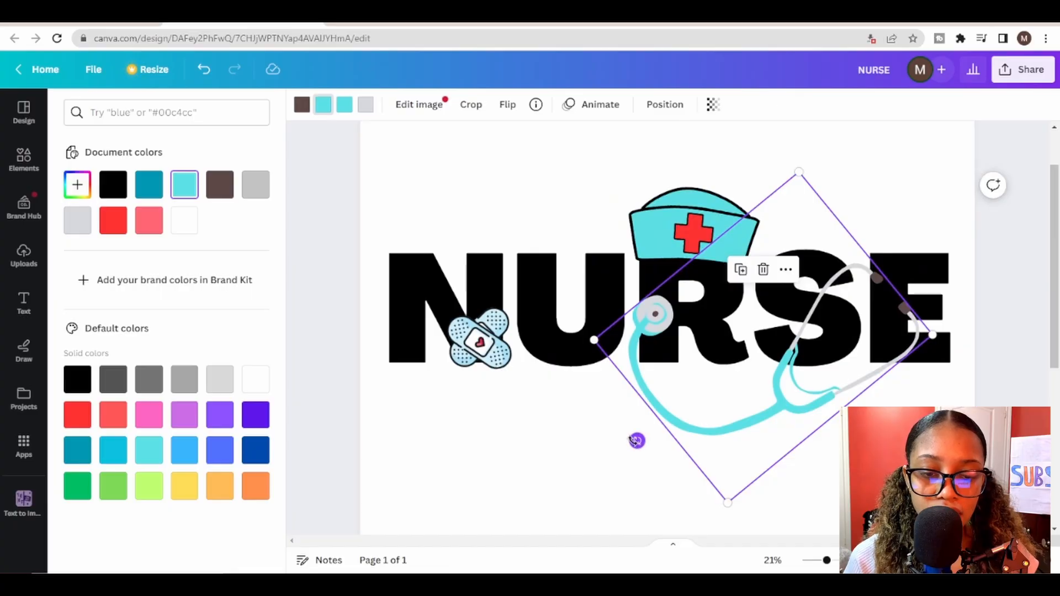
left_click_drag(637, 441, 632, 434)
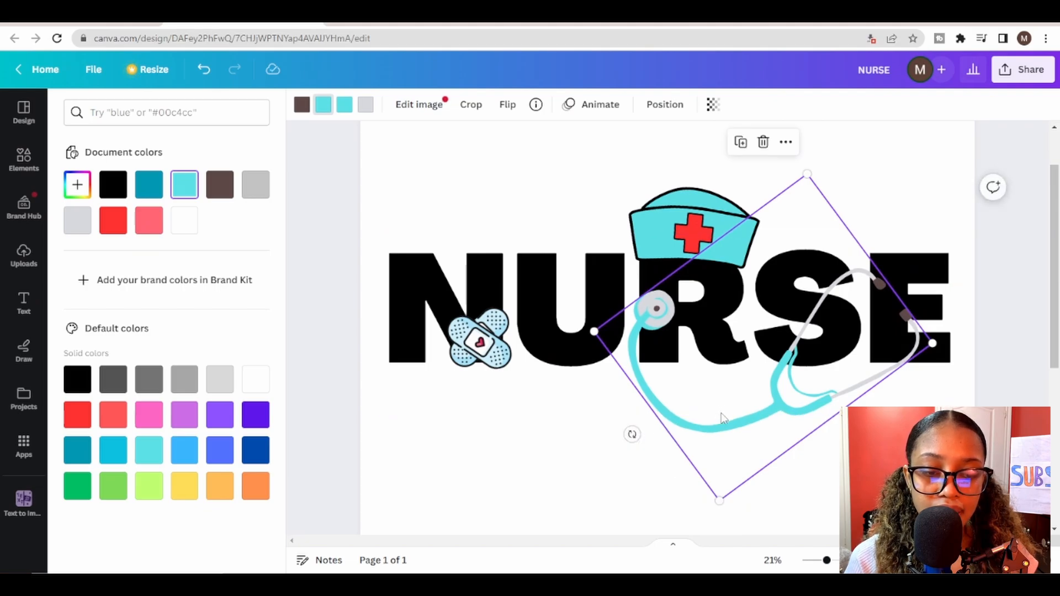
left_click_drag(721, 415, 725, 424)
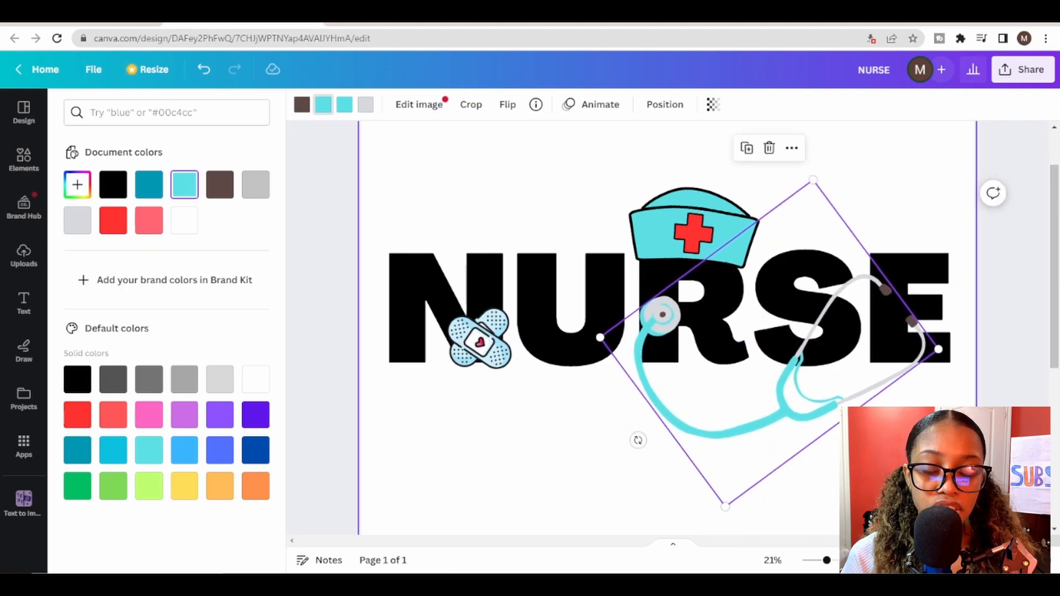
left_click(717, 465)
left_click_drag(826, 561, 816, 560)
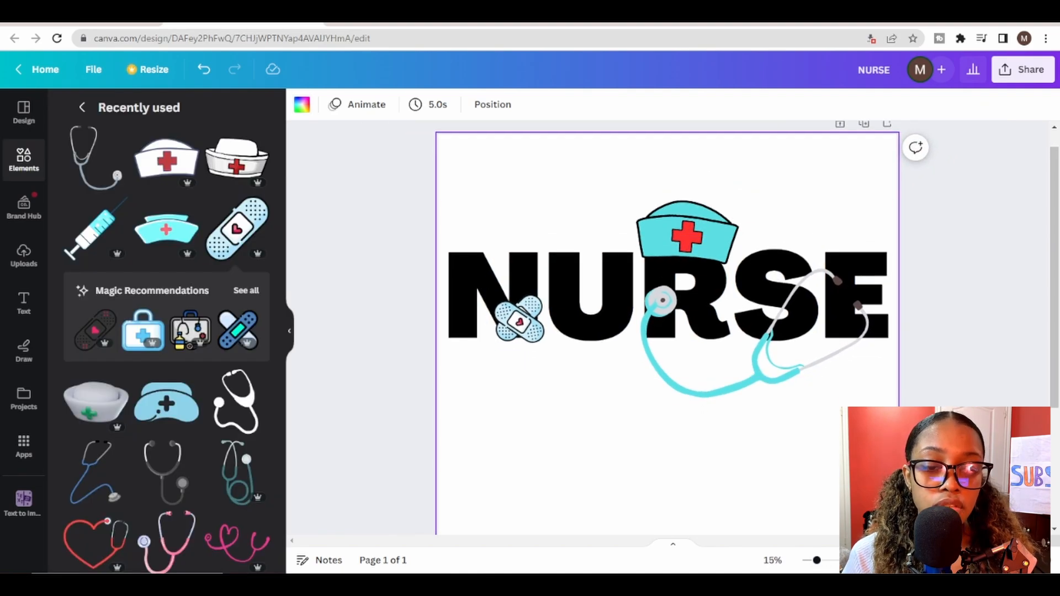
scroll(667, 326, "down", 2)
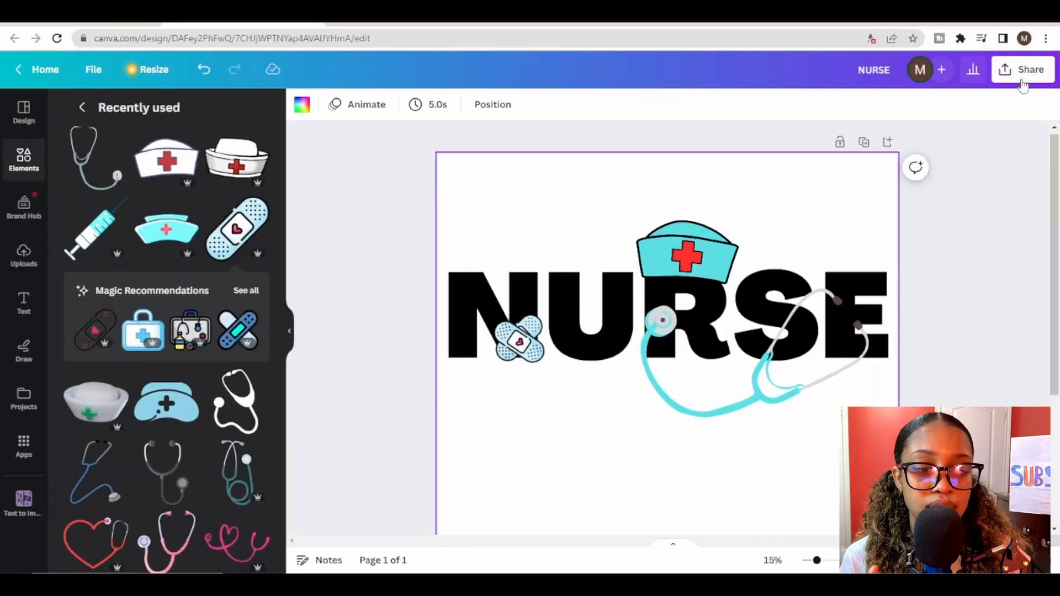
Step: Download the design as a PNG at size 1, 4,500 × 5,100 px, with a transparent background
left_click(1017, 80)
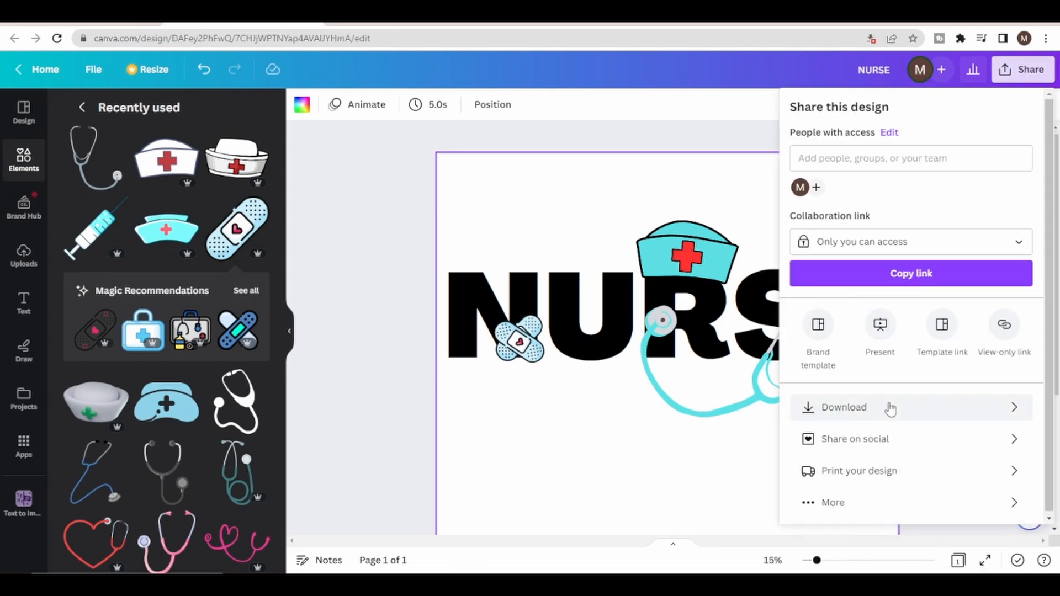
left_click(890, 408)
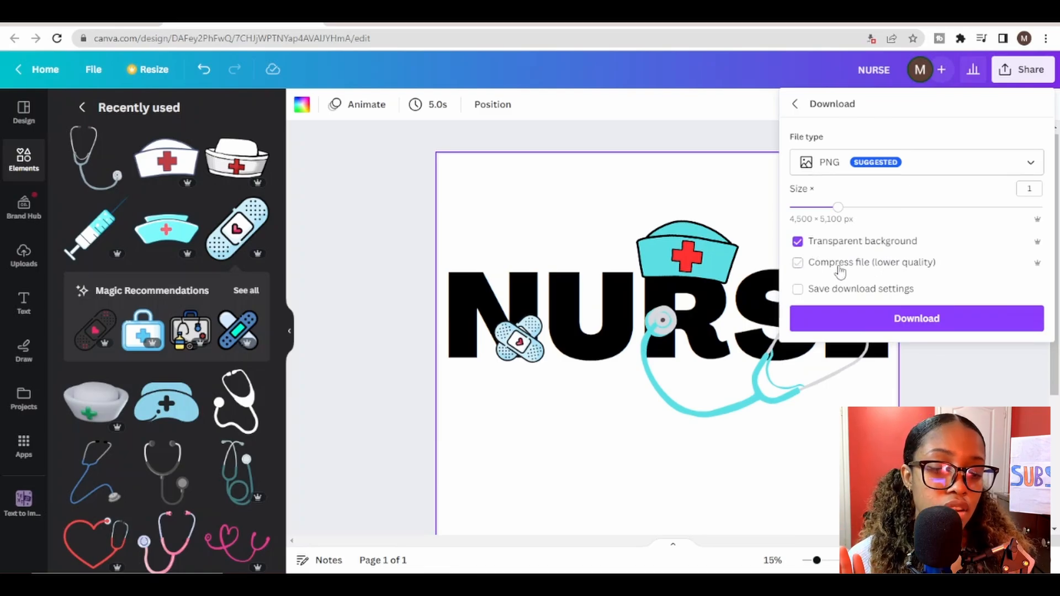
left_click(890, 329)
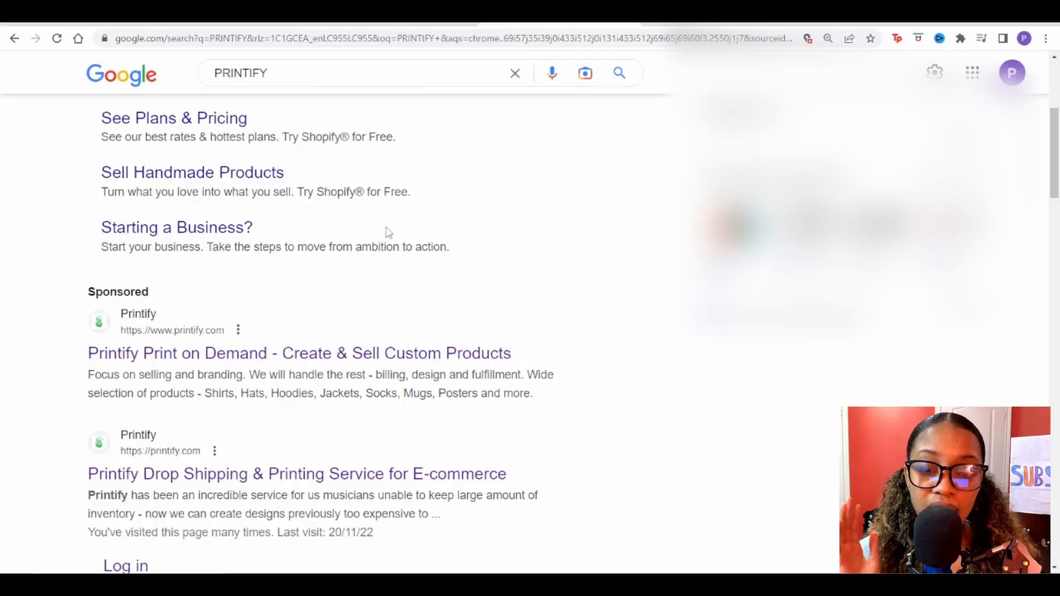
Step: Find the official Printify website in the Google results for PRINTIFY and open it
scroll(276, 309, "down", 1)
scroll(180, 297, "down", 2)
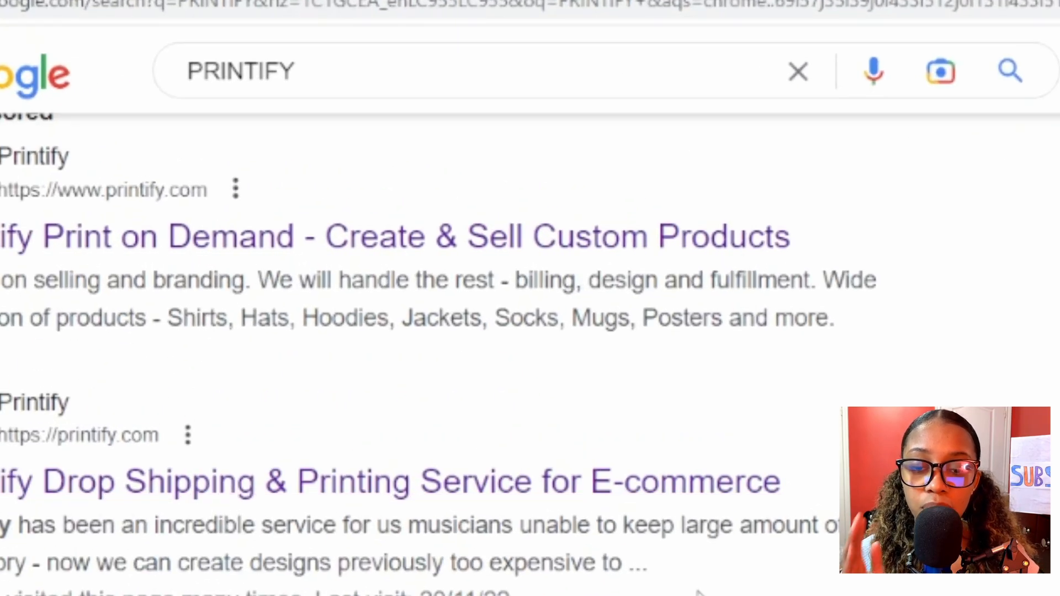
scroll(362, 246, "up", 2)
scroll(184, 333, "down", 2)
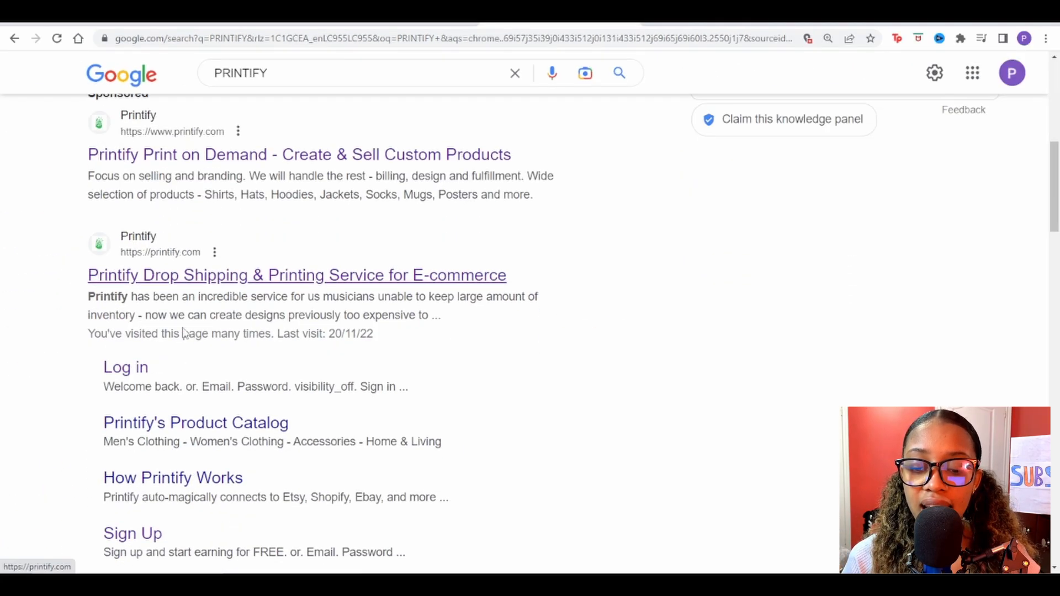
left_click(176, 277)
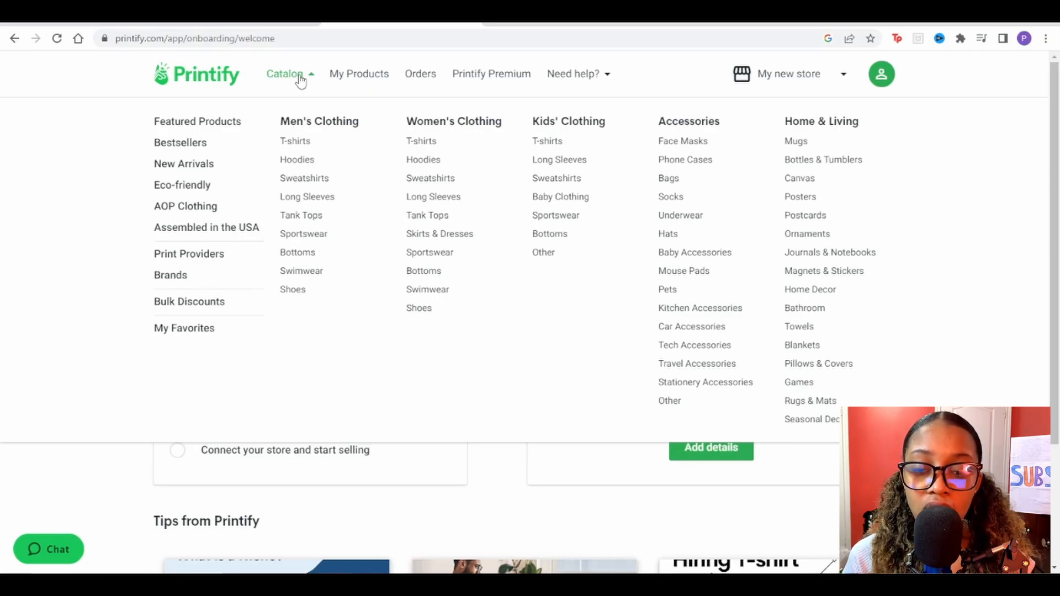
Step: Browse the men's T-shirts in the Printify catalog and open the Unisex Heavy Cotton Tee by Gildan
left_click(296, 142)
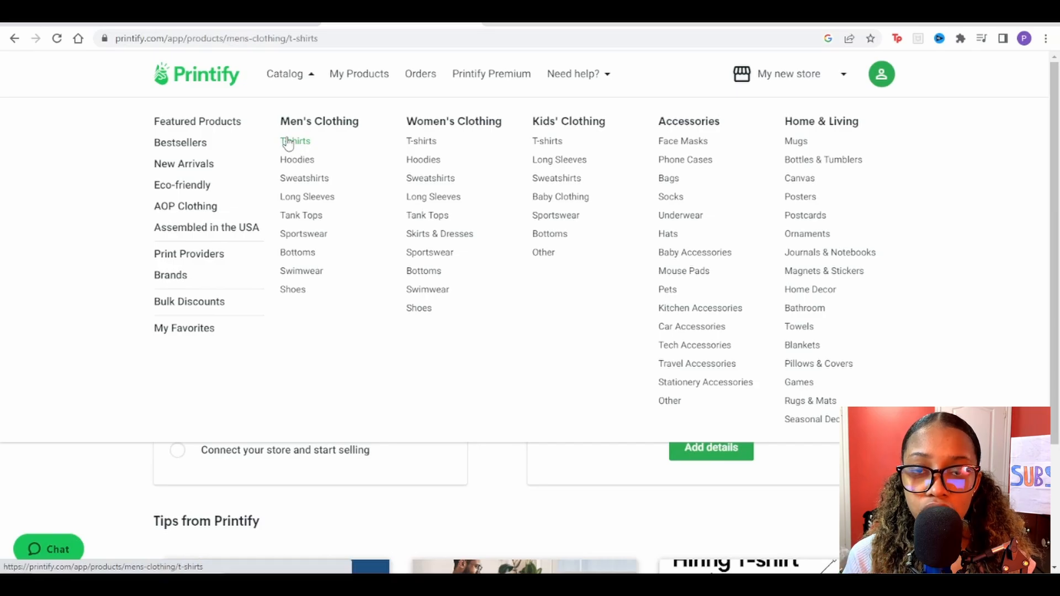
left_click_drag(1057, 156, 1025, 347)
scroll(1025, 347, "down", 2)
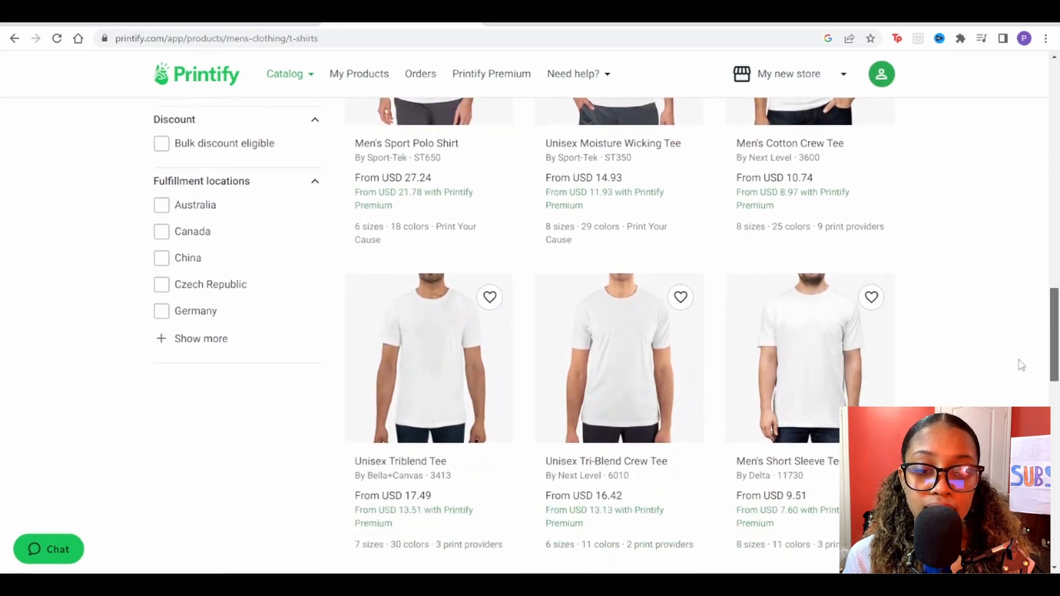
scroll(1021, 356, "up", 15)
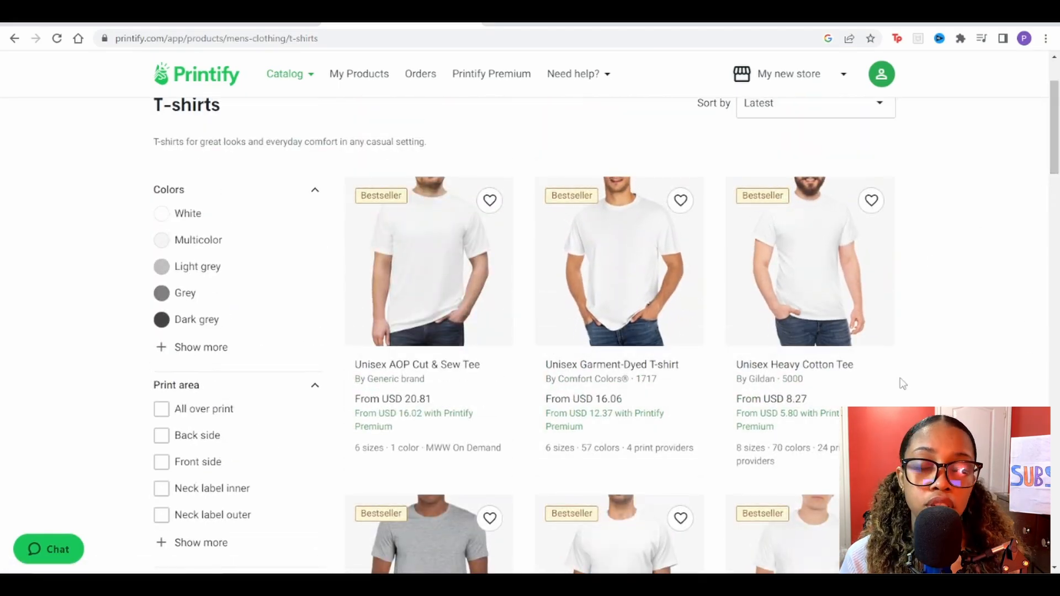
left_click(817, 256)
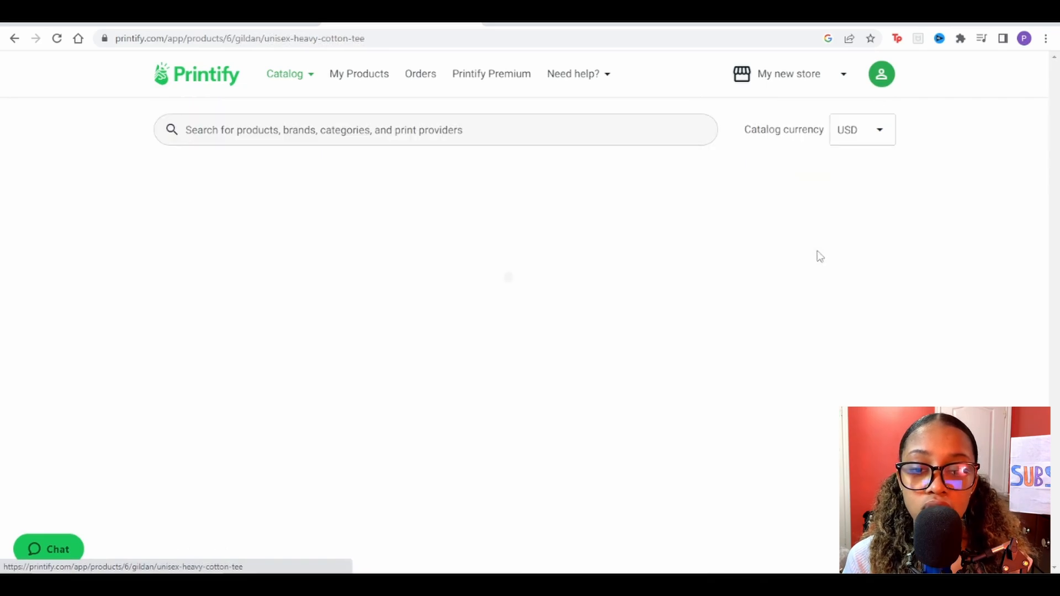
Step: Compare the print providers for the Unisex Heavy Cotton Tee and start designing with Underground Threads
scroll(384, 343, "down", 5)
scroll(381, 343, "up", 1)
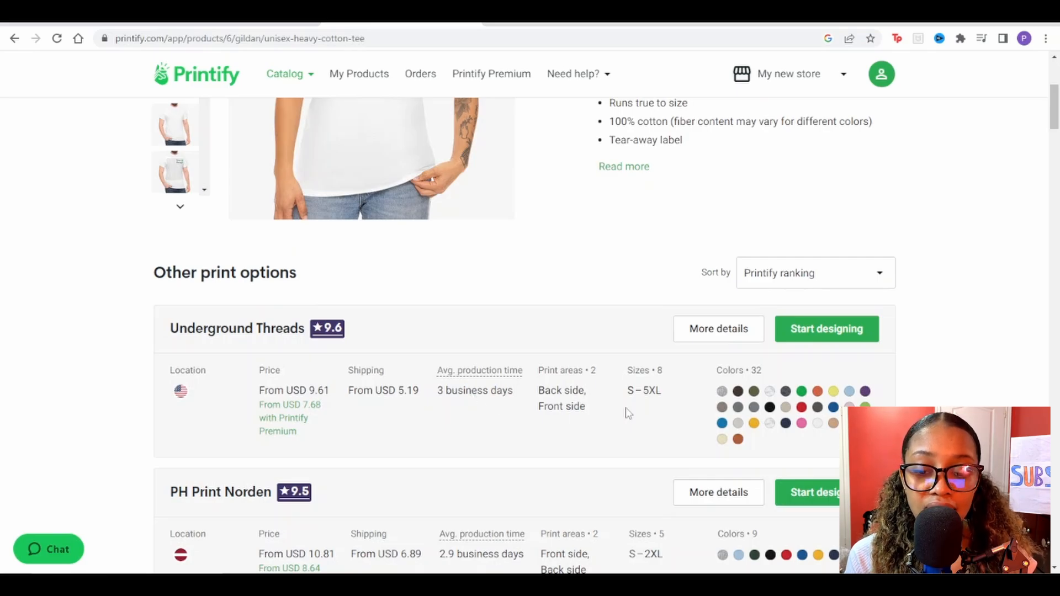
scroll(538, 362, "down", 1)
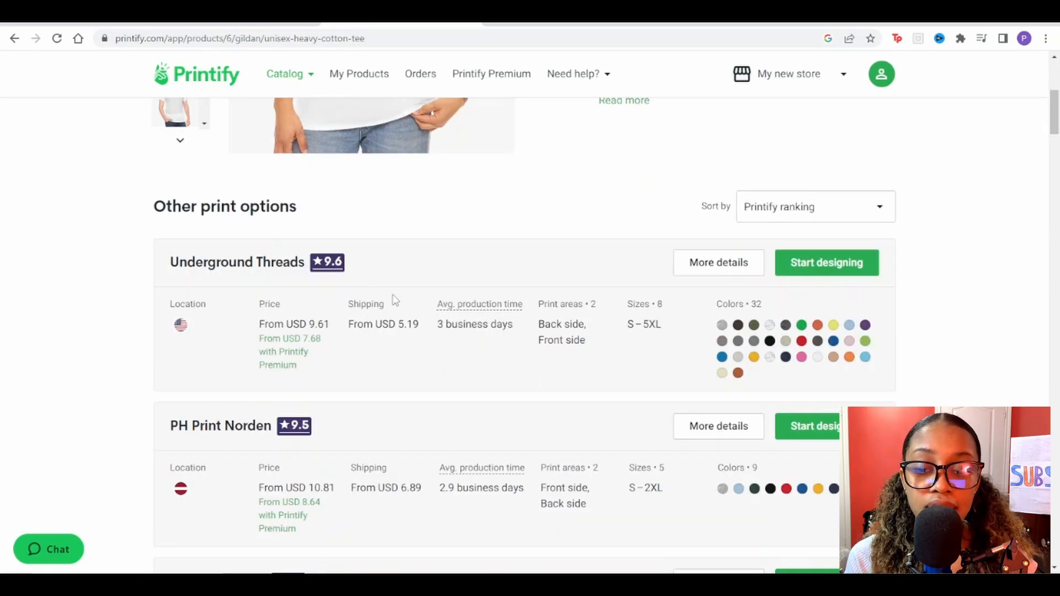
scroll(397, 300, "up", 1)
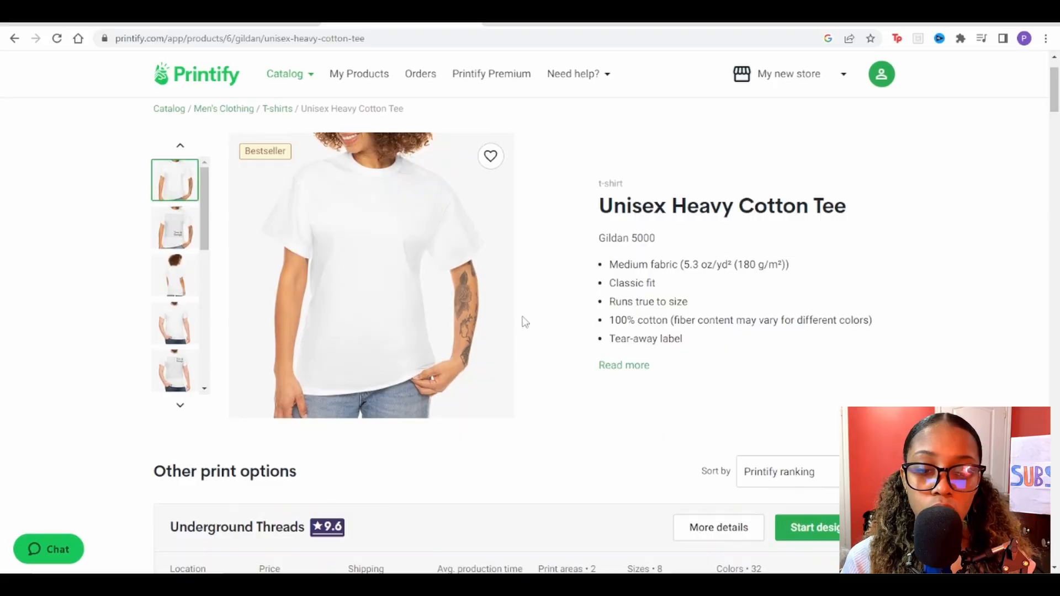
scroll(525, 322, "up", 2)
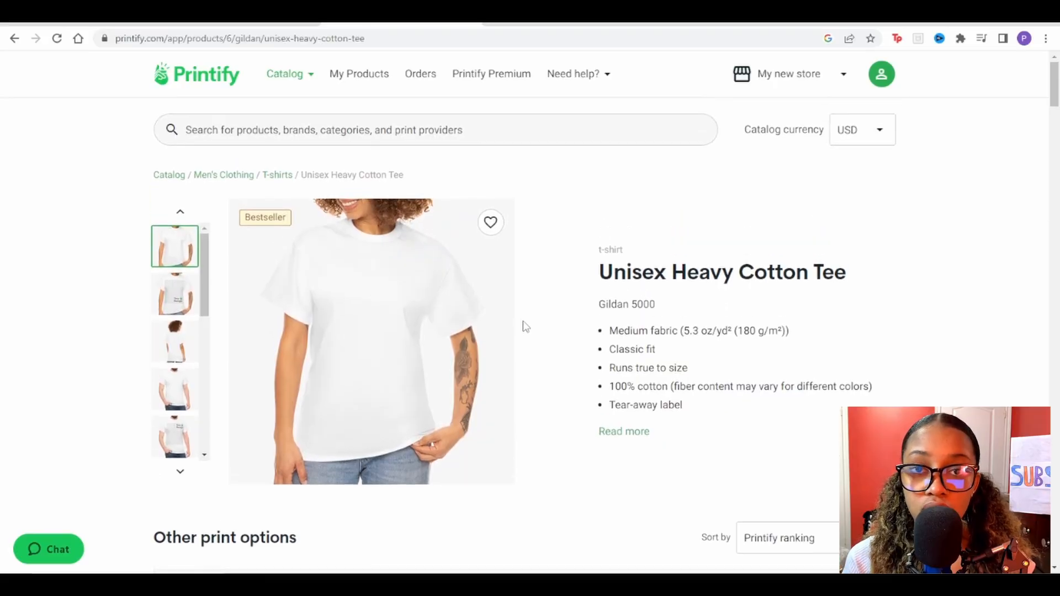
scroll(594, 386, "down", 3)
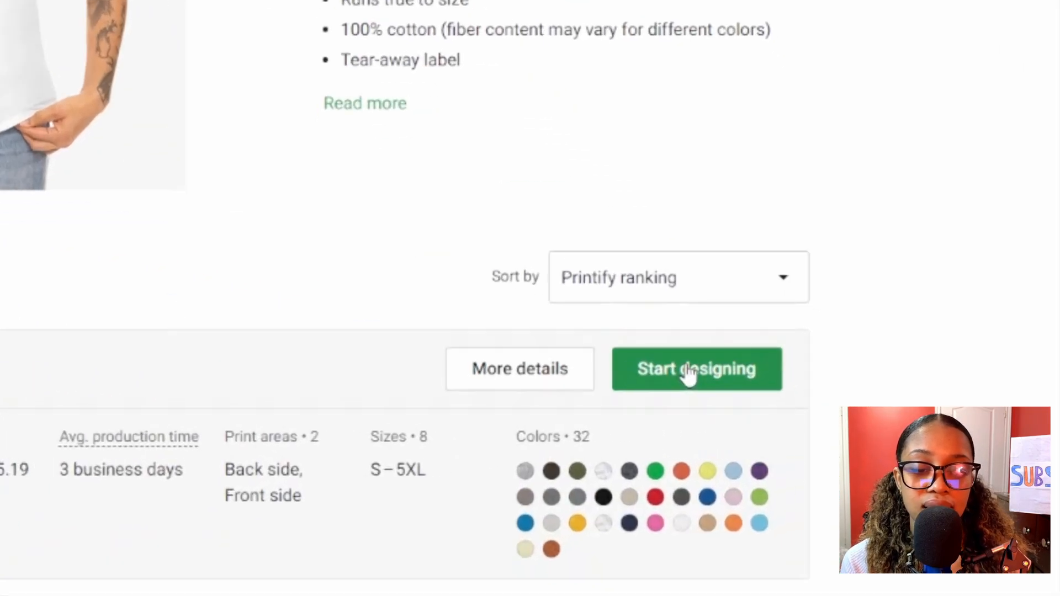
left_click(689, 372)
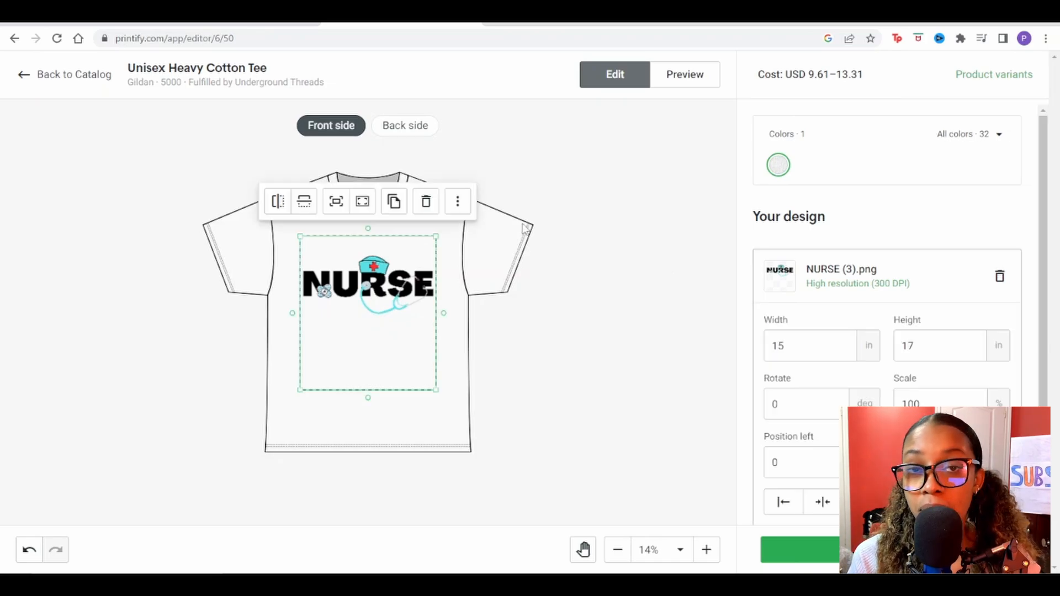
Step: Preview the NURSE design on the shirt in the Front, Person 1 and Lifestyle mockup views
left_click(586, 255)
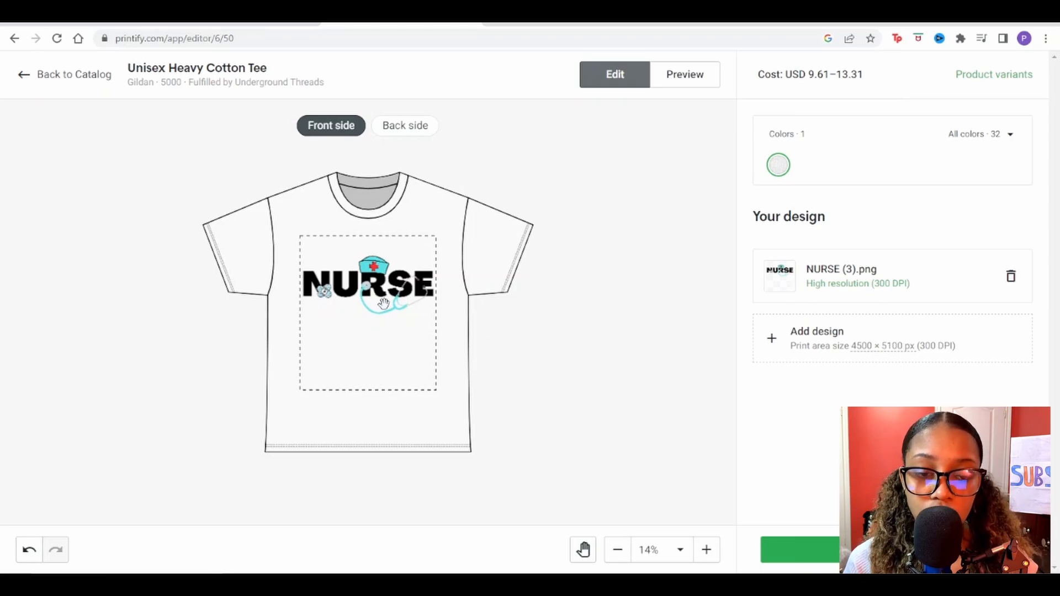
left_click(701, 81)
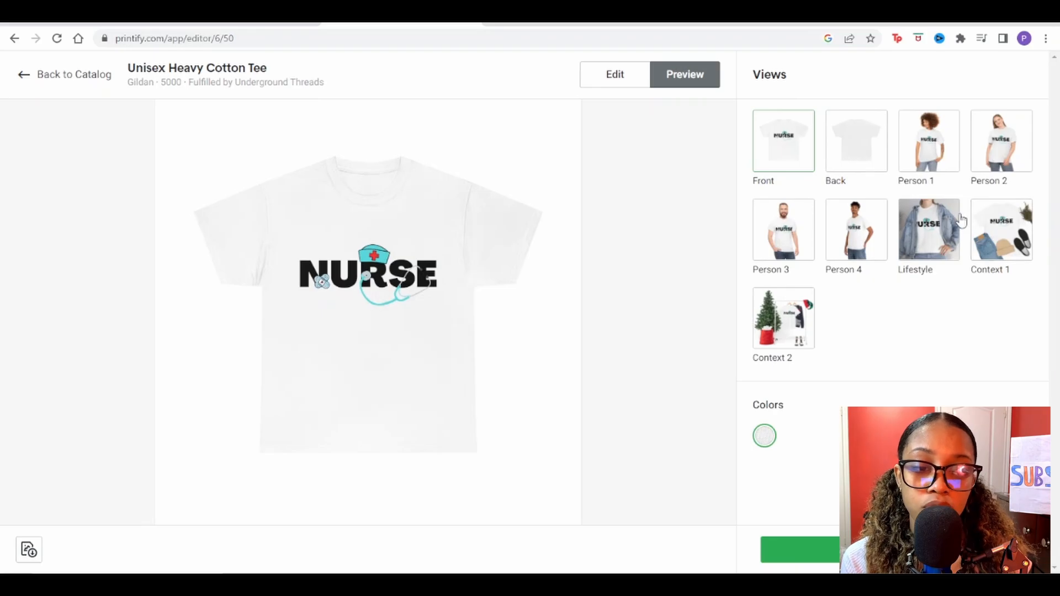
left_click(927, 148)
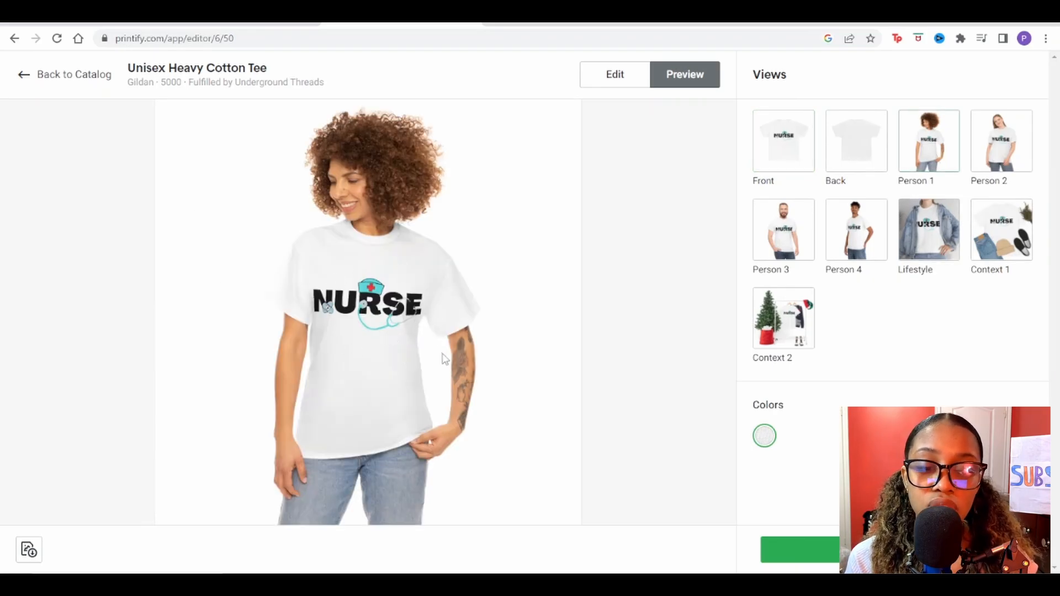
left_click(928, 229)
Step: Return to editing to check the available shirt colors, and save the white NURSE tee as a product
left_click(615, 77)
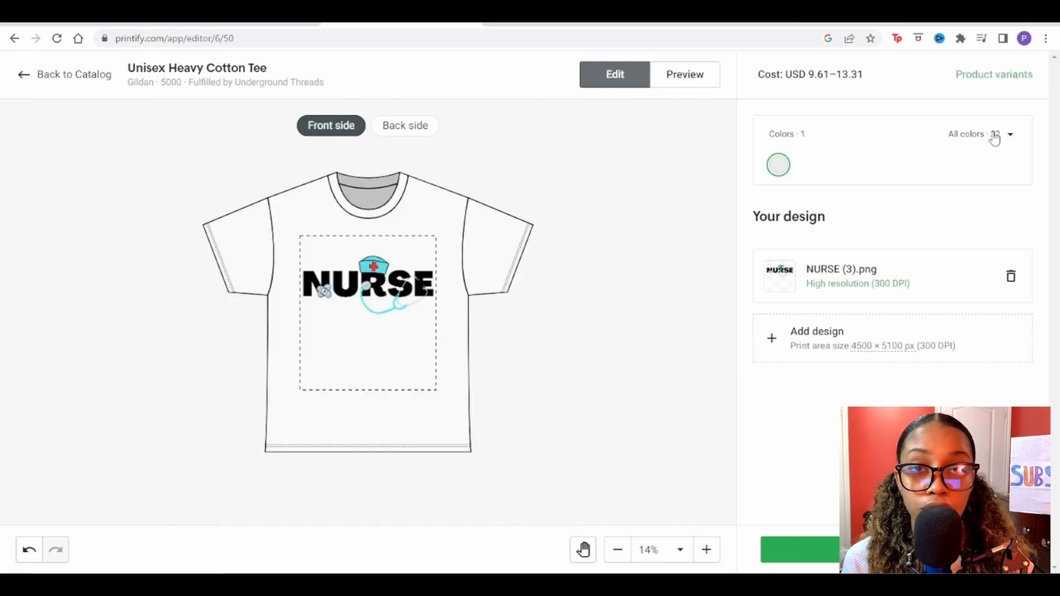
left_click(994, 138)
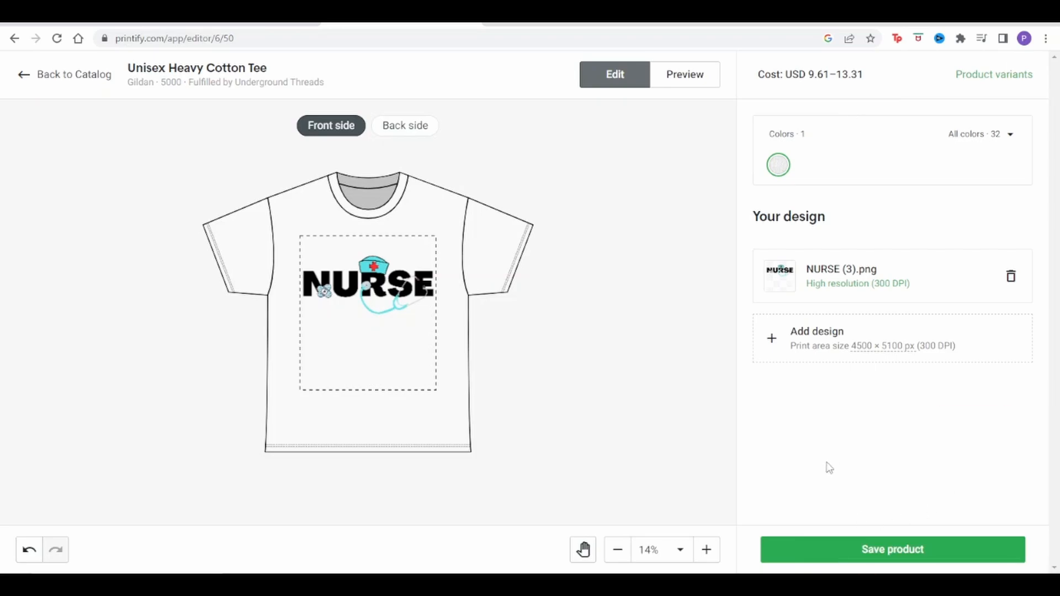
left_click(882, 550)
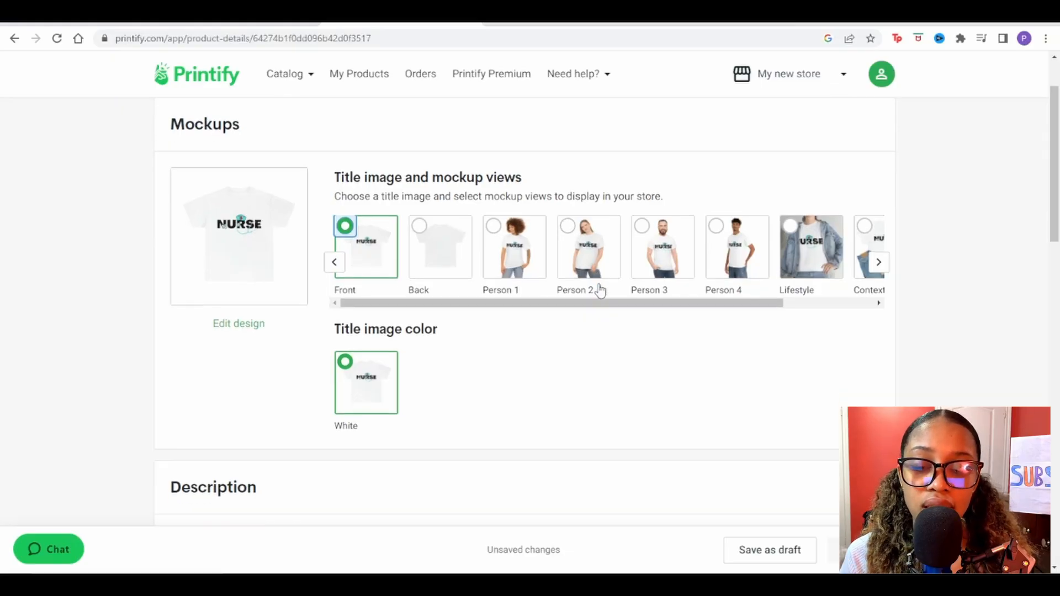
Step: Replace the product title with the EtsyHunt listing's full title, from "Nurse Shirt, Nurse Life Shirt" through "Leopard Print Nurse Shirt"
scroll(599, 286, "down", 8)
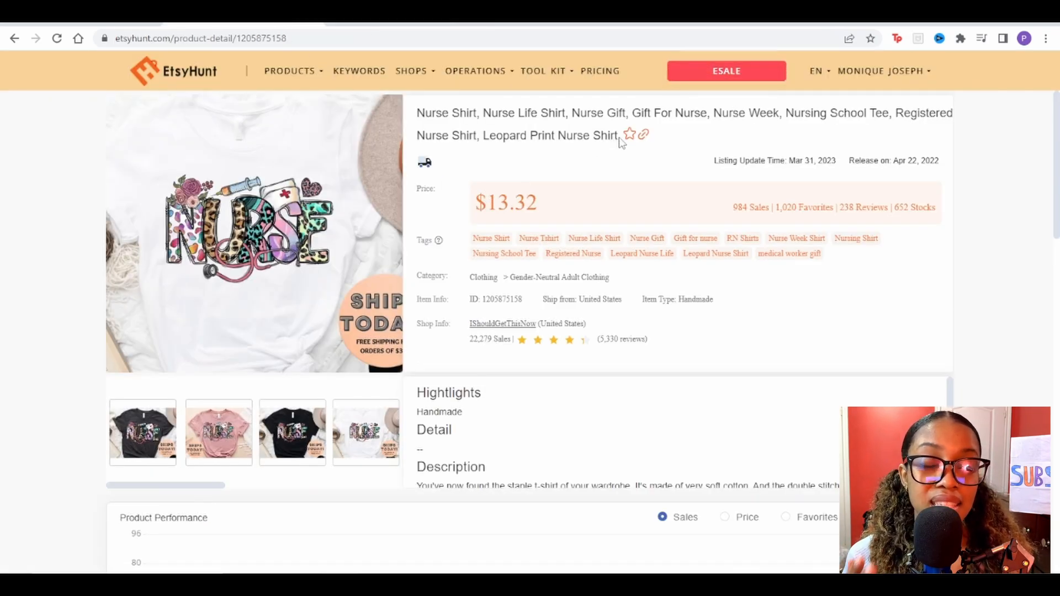
left_click_drag(607, 141, 414, 113)
key("ctrl+c")
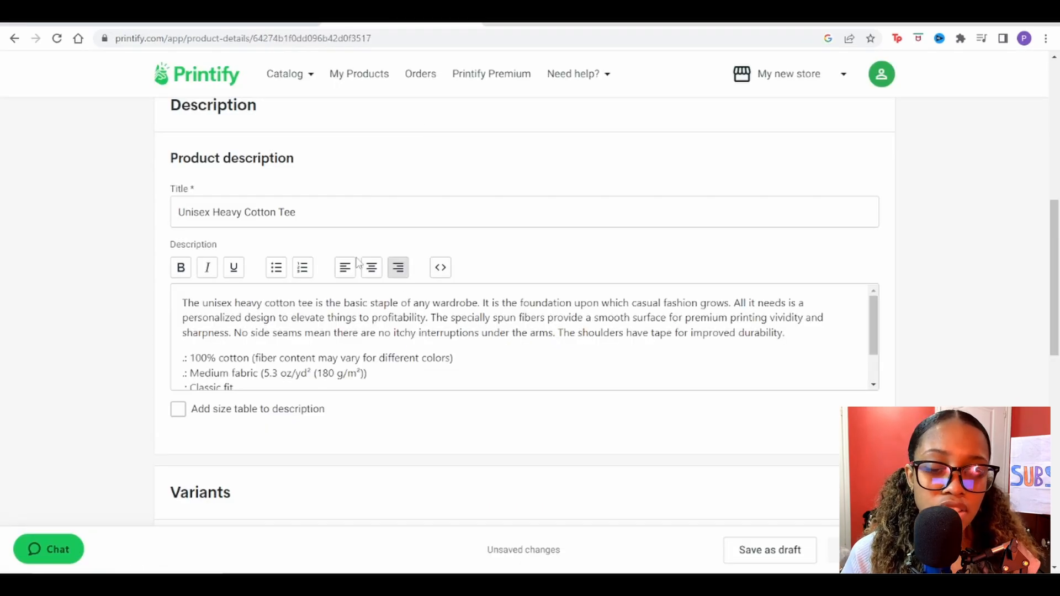
left_click_drag(296, 216, 142, 206)
key("BackSpace")
key("ctrl+v")
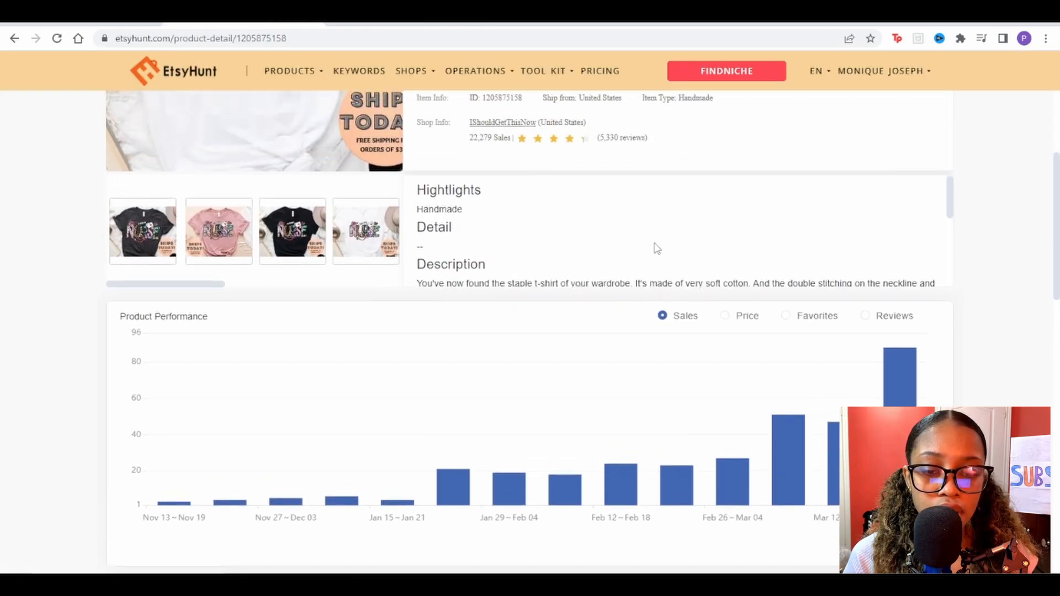
Step: Examine the product description and the cost, retail price, profit and profit margin of each shirt size
scroll(657, 249, "down", 5)
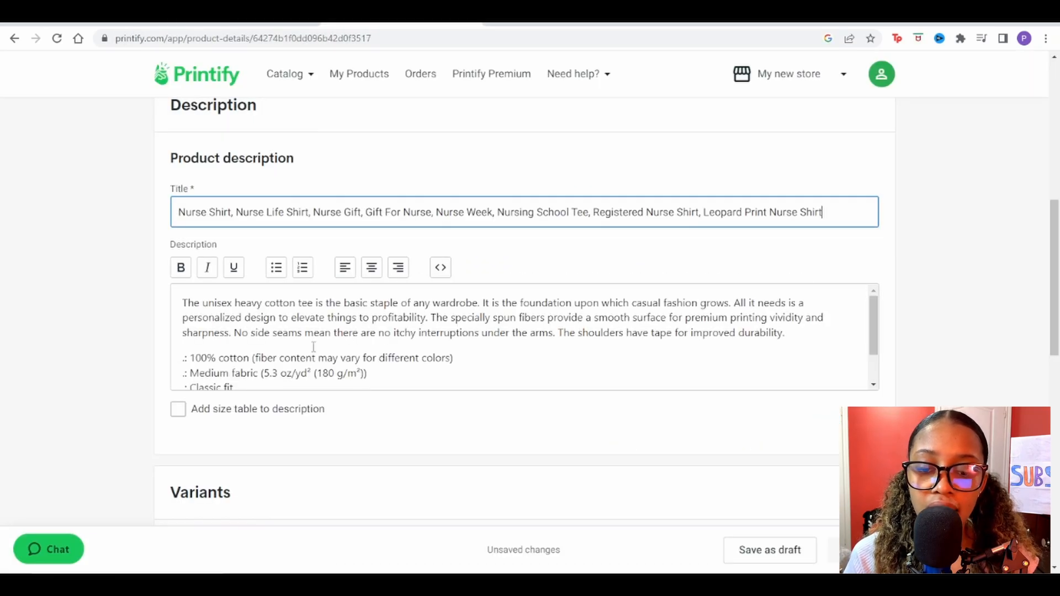
scroll(313, 347, "down", 1)
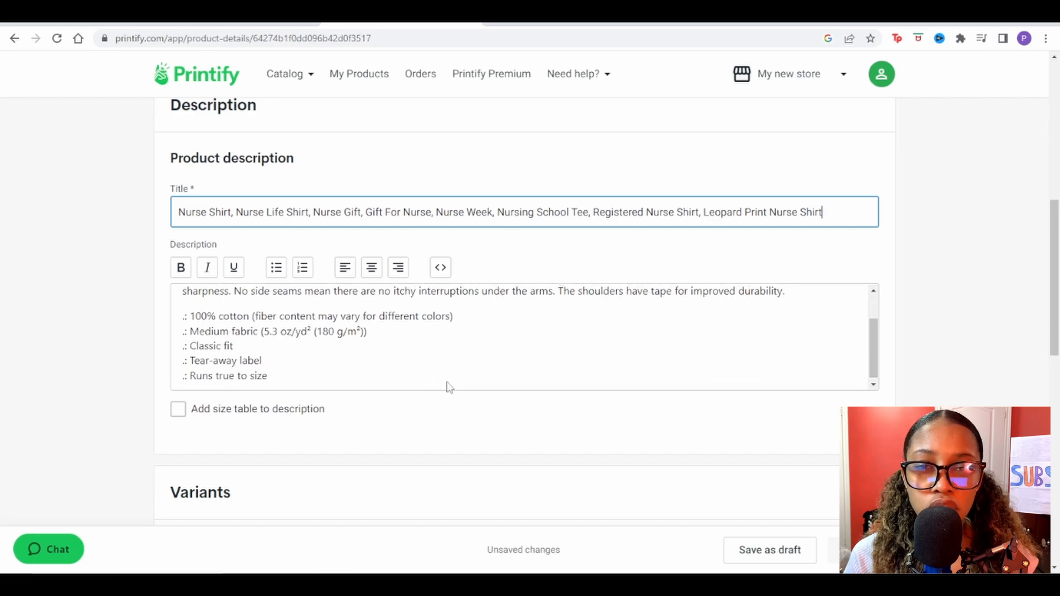
scroll(447, 385, "up", 1)
scroll(447, 382, "down", 4)
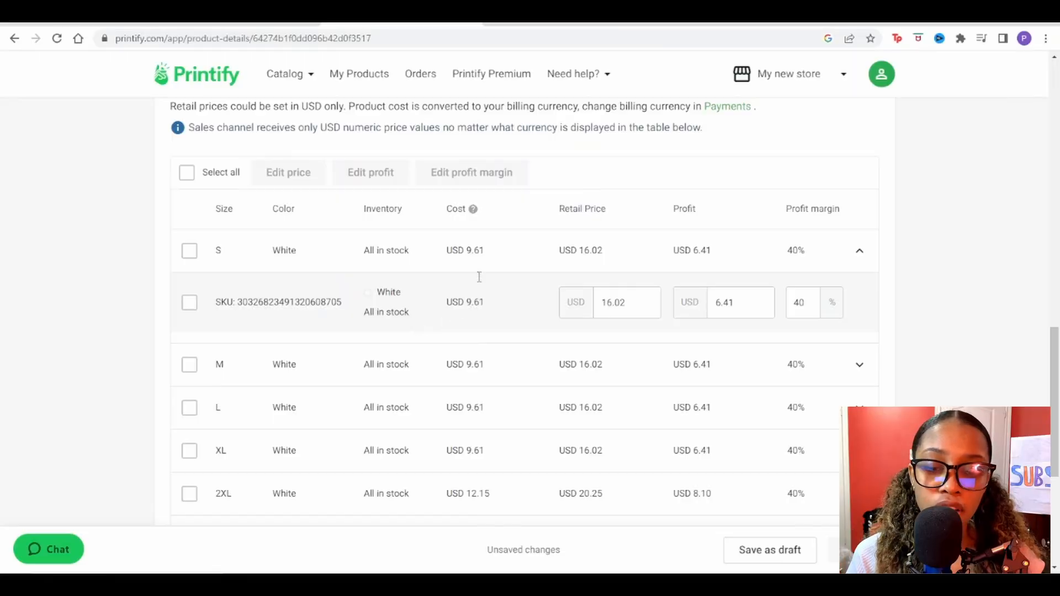
scroll(543, 226, "up", 3)
scroll(544, 226, "down", 4)
scroll(525, 236, "up", 1)
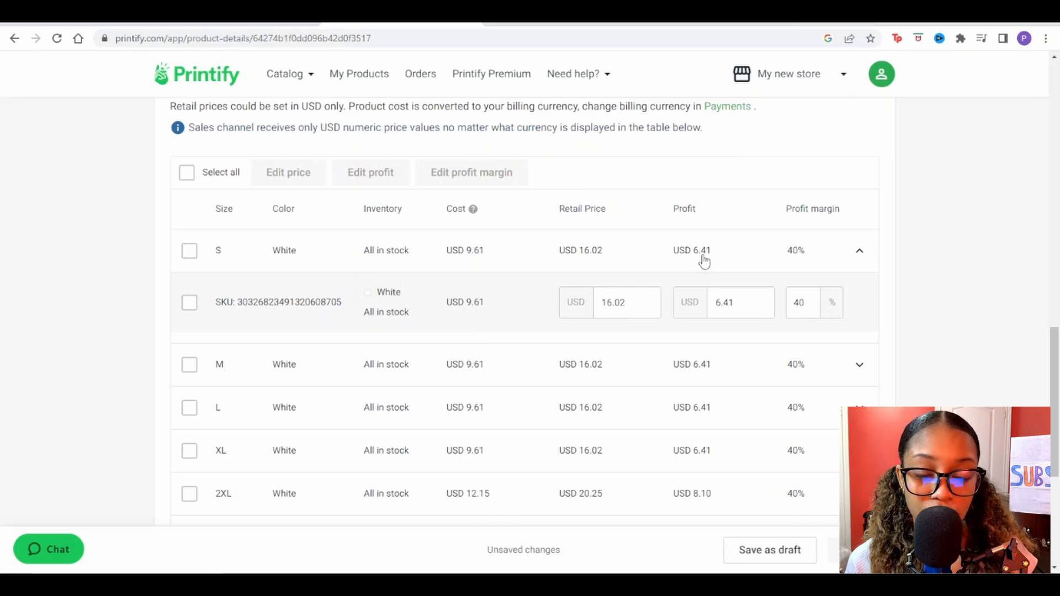
Step: Set the retail price of the white size S shirt to USD 20.02
left_click(613, 303)
key("BackSpace")
key("BackSpace")
key("BackSpace")
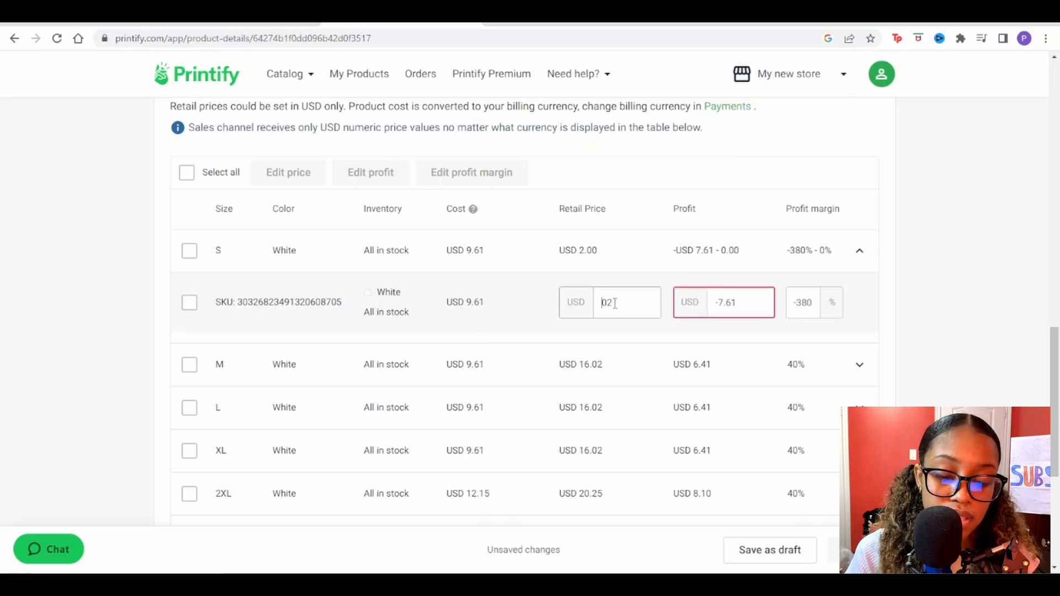
type("20")
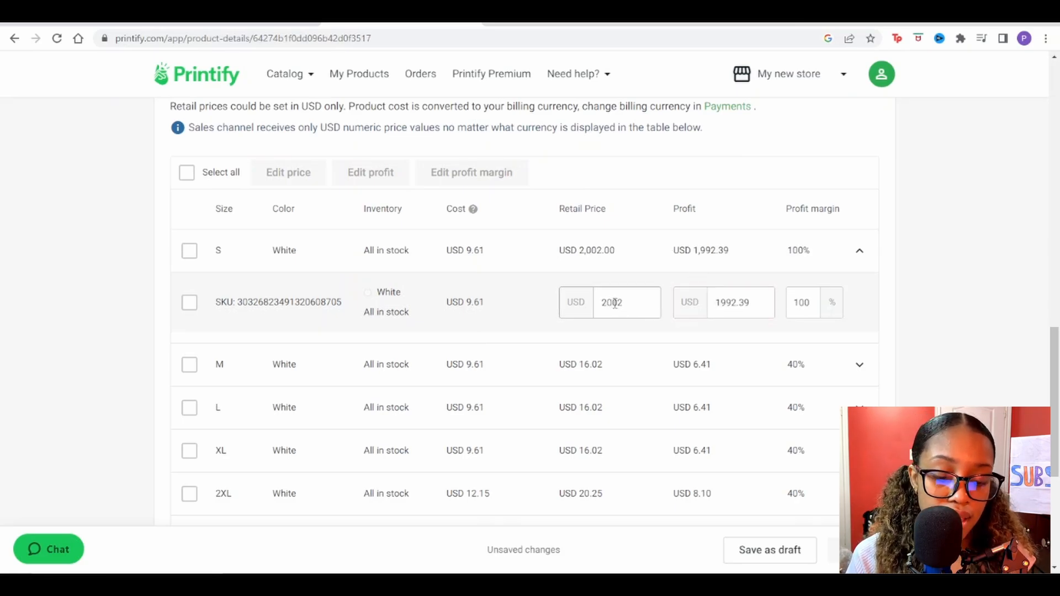
type(".")
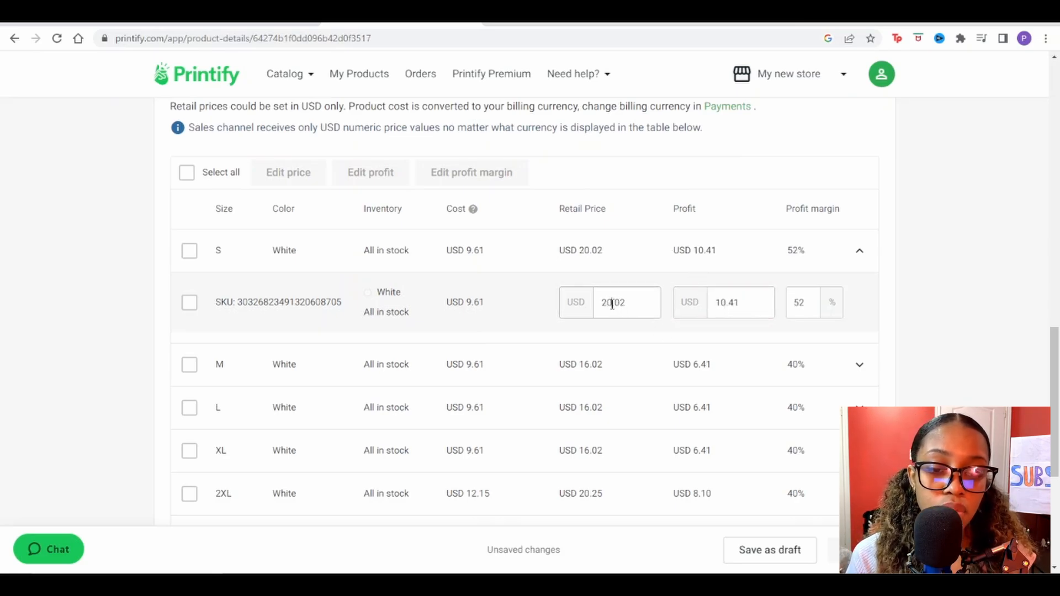
Step: Change the retail price of the white size S shirt to USD 12.02
key("BackSpace")
key("BackSpace")
type("12")
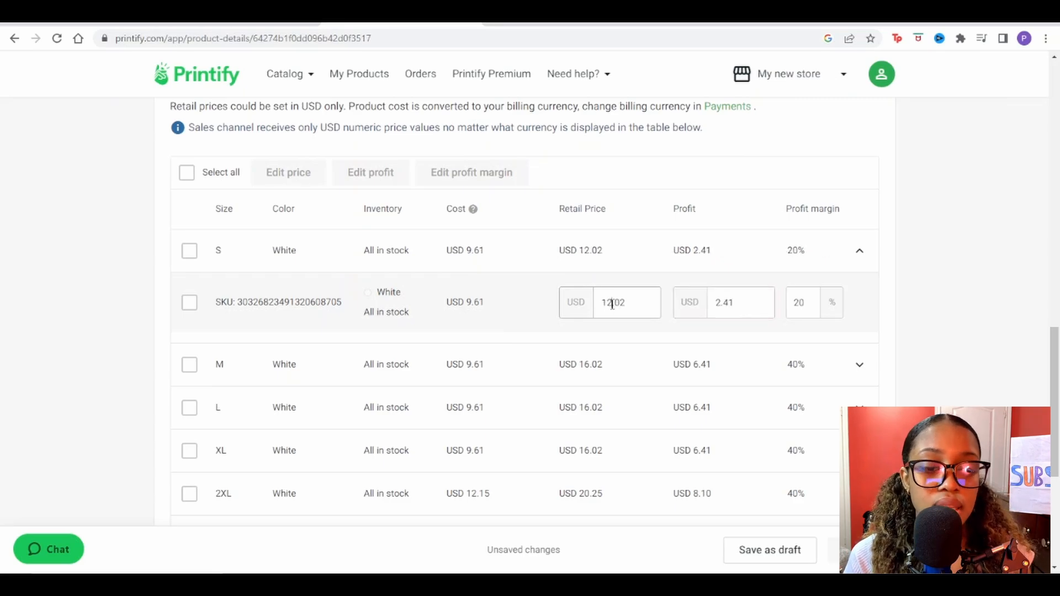
left_click(690, 319)
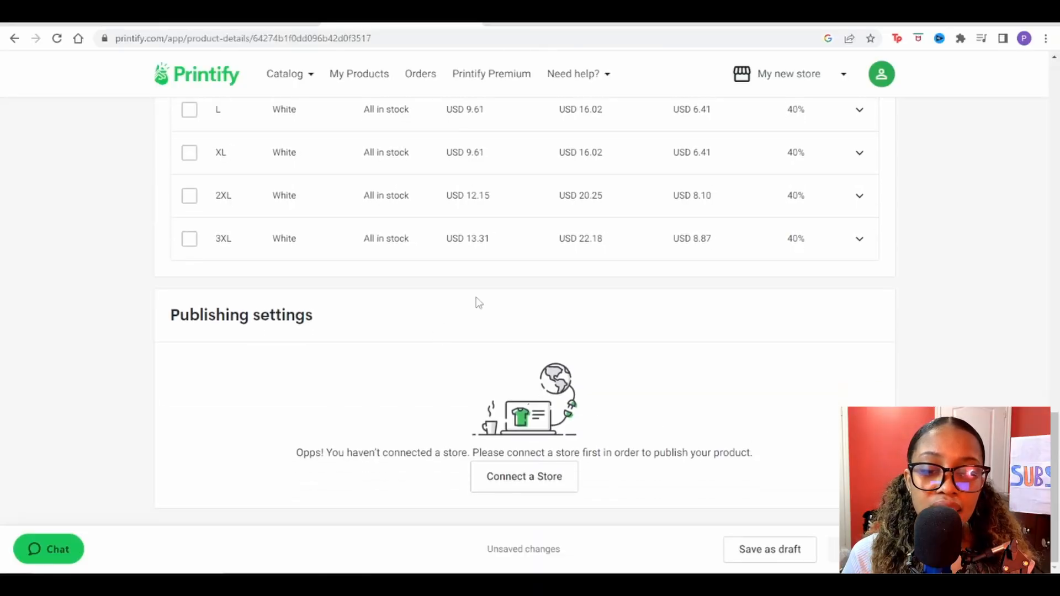
Step: Look over the product's publishing settings and the available sales channels, including Pop-Up store, Etsy, Shopify and Walmart US
scroll(475, 301, "up", 5)
scroll(827, 451, "down", 6)
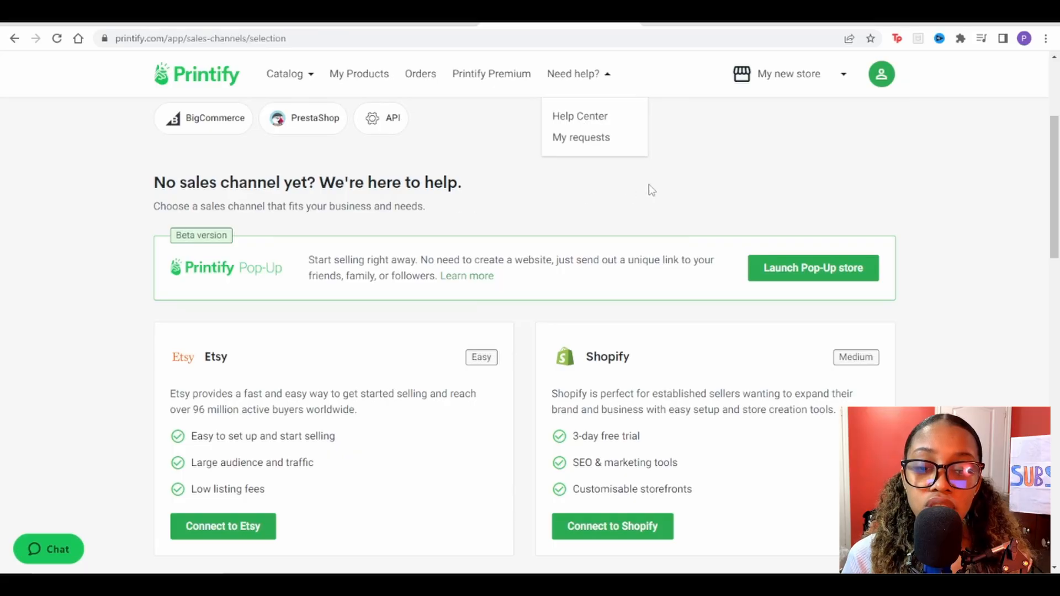
scroll(648, 193, "up", 4)
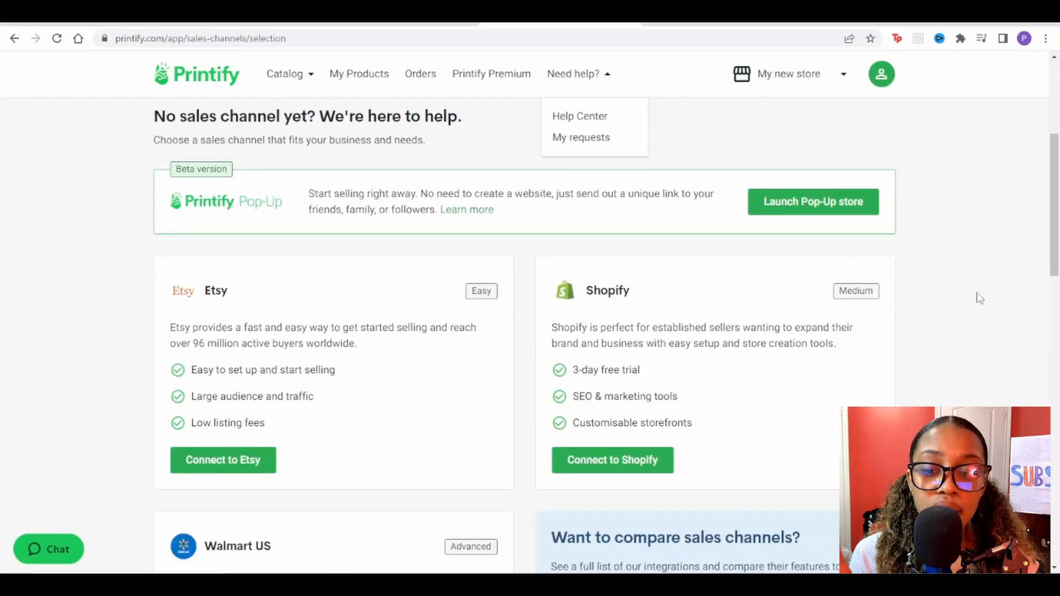
scroll(250, 180, "down", 2)
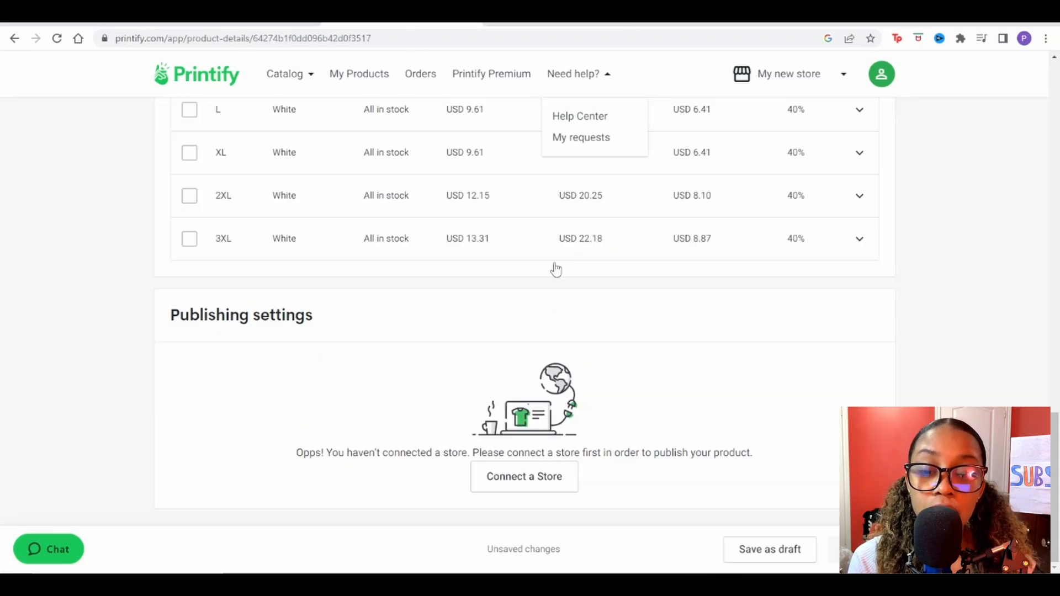
Step: Start connecting the unconnected store, My new store, to Etsy as its sales channel
left_click(521, 484)
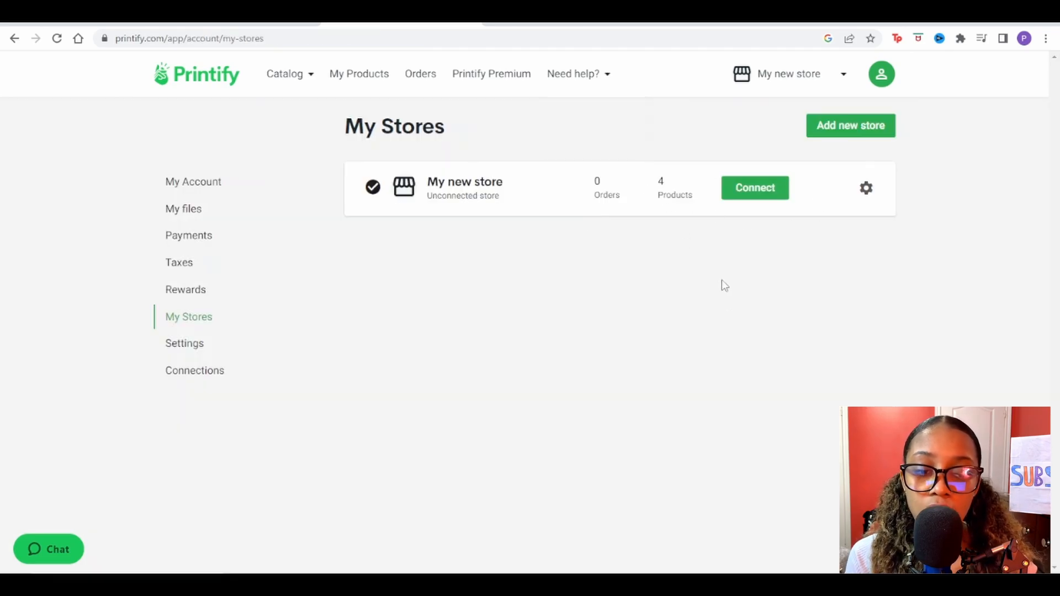
left_click(750, 190)
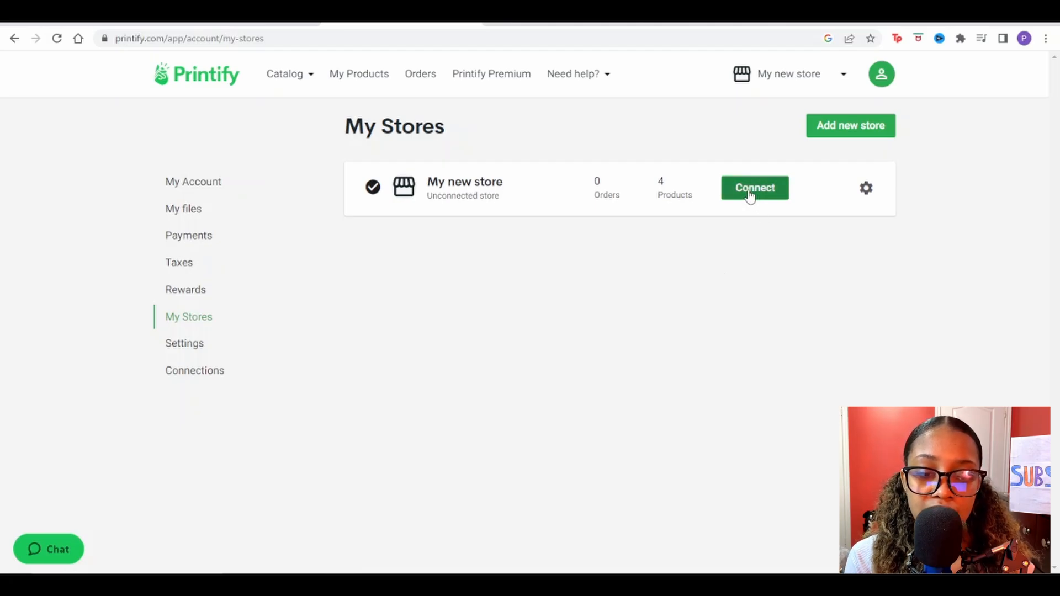
scroll(232, 465, "up", 1)
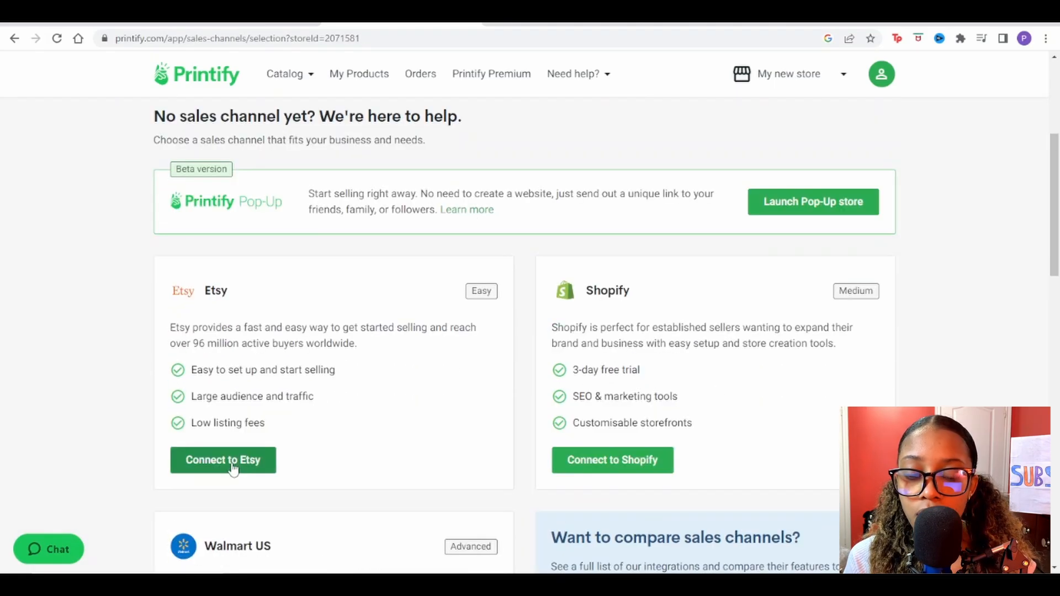
left_click(223, 466)
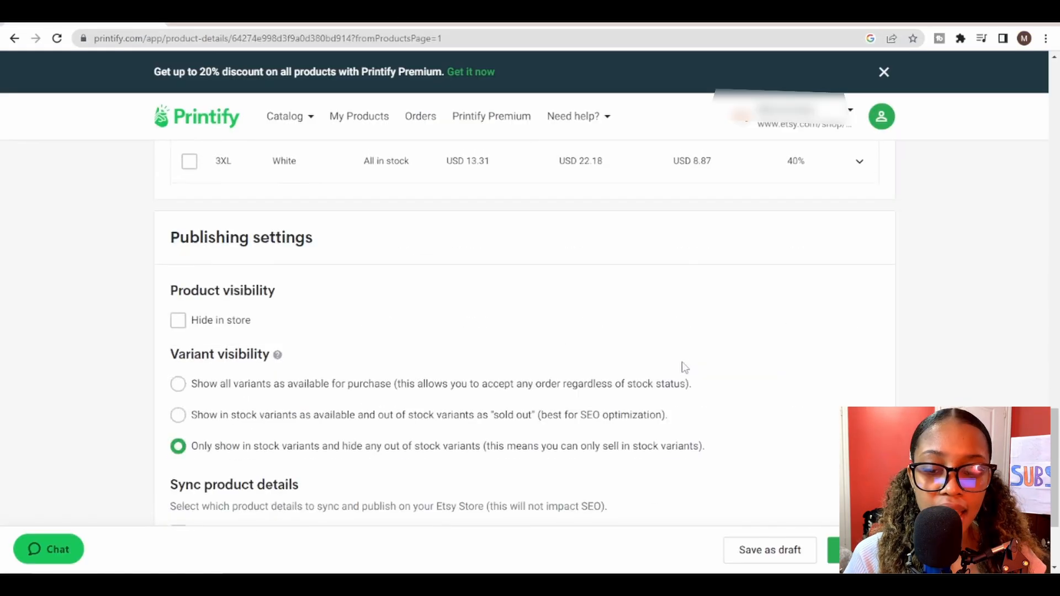
Step: Review the publishing settings, publish the NURSE tee to the connected Etsy store, and refresh the Etsy shop's listings
scroll(651, 367, "down", 3)
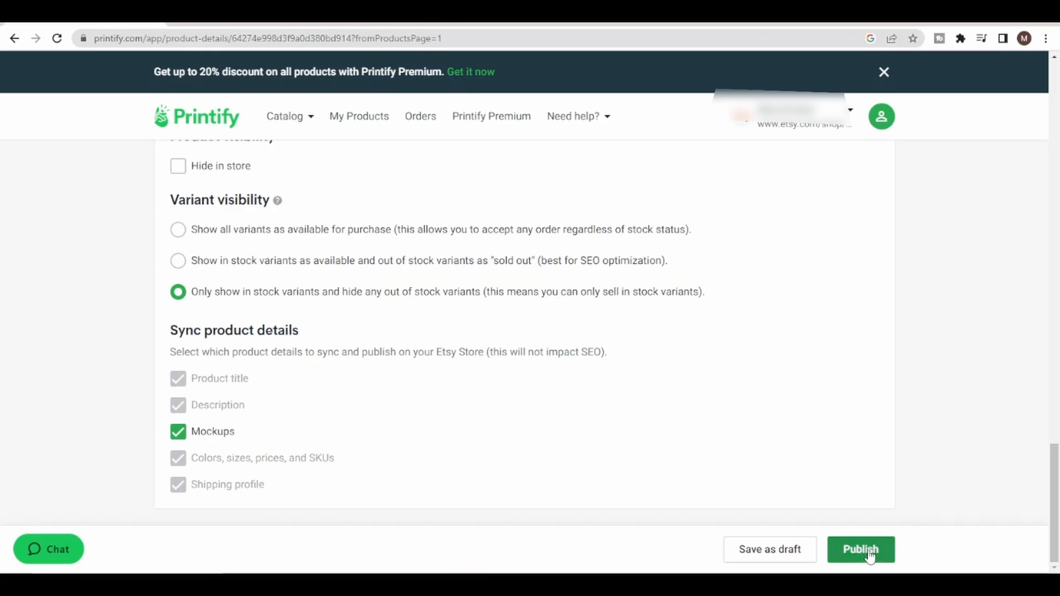
left_click(869, 555)
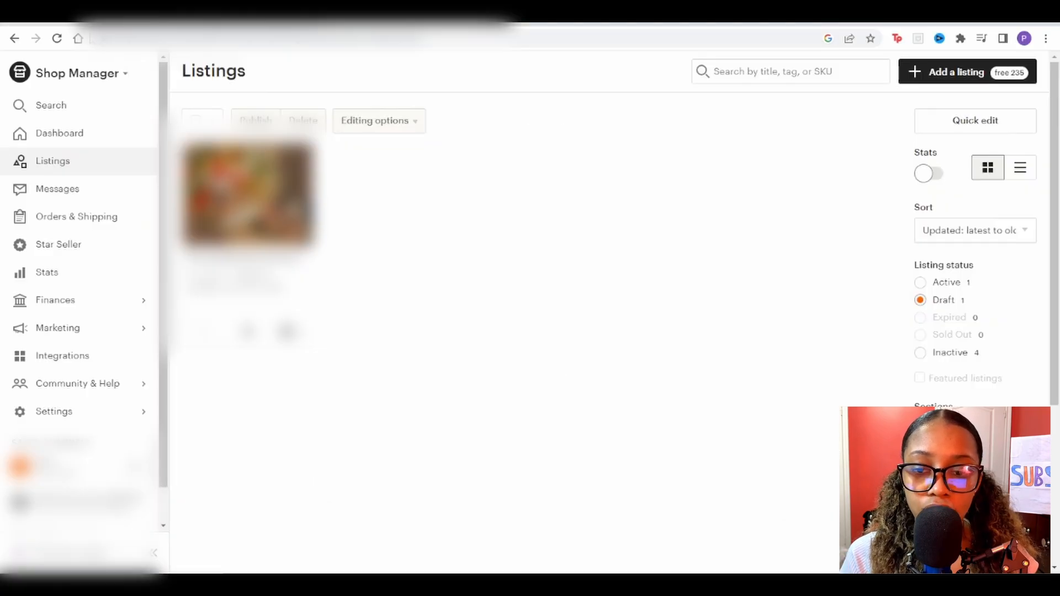
left_click(57, 39)
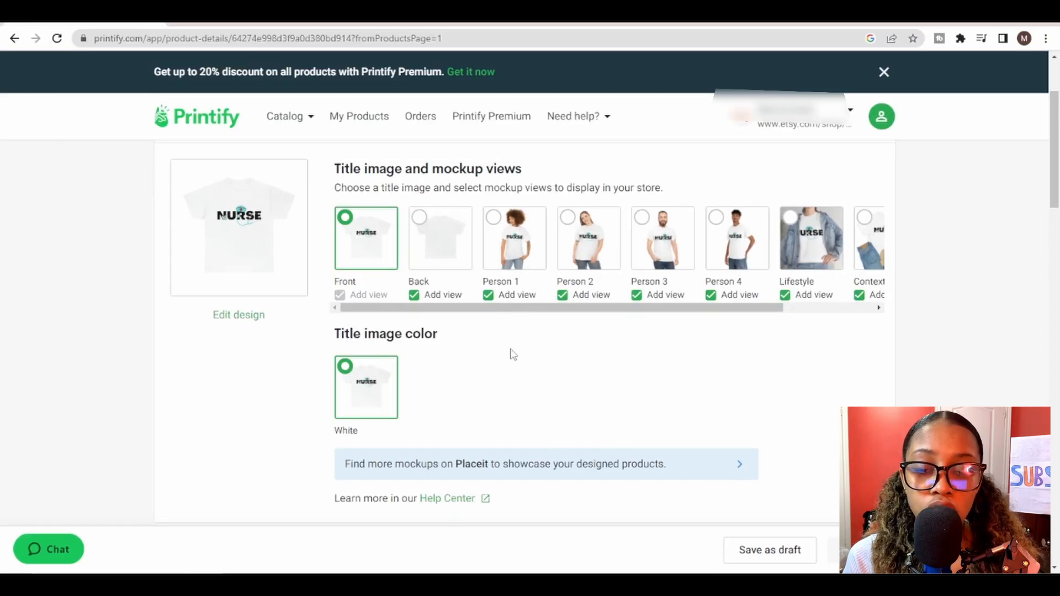
scroll(409, 309, "down", 12)
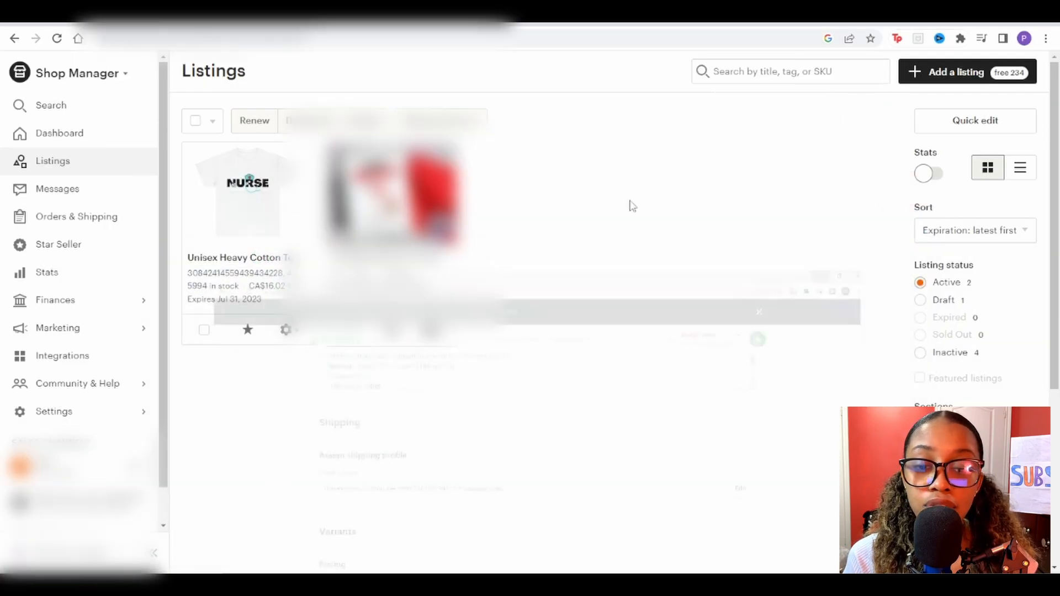
Step: Open the active NURSE Unisex Heavy Cotton Tee listing for editing in Etsy Shop Manager and review its photos and details
left_click(287, 330)
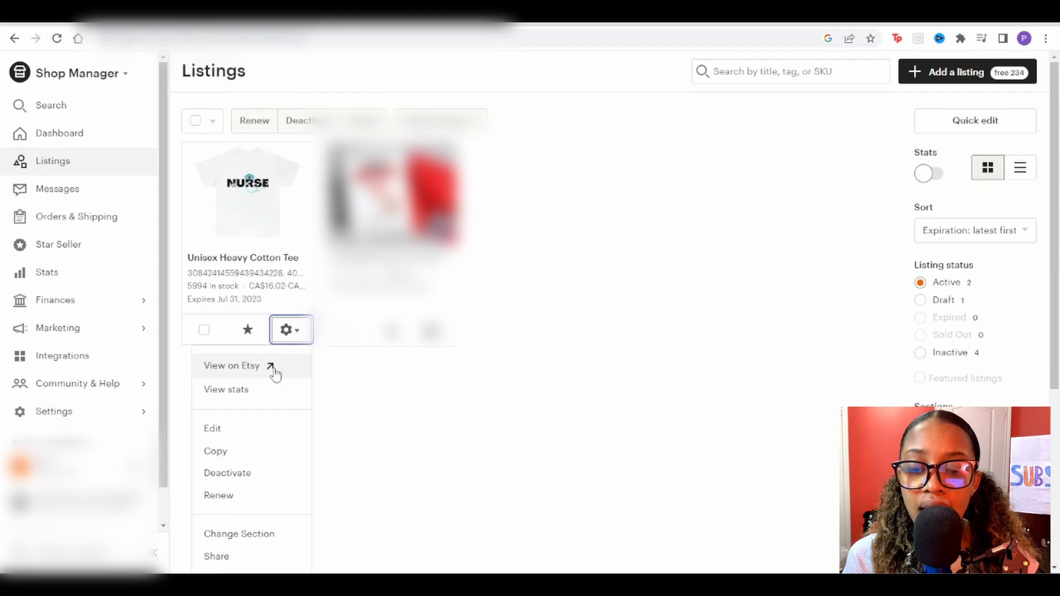
left_click(242, 436)
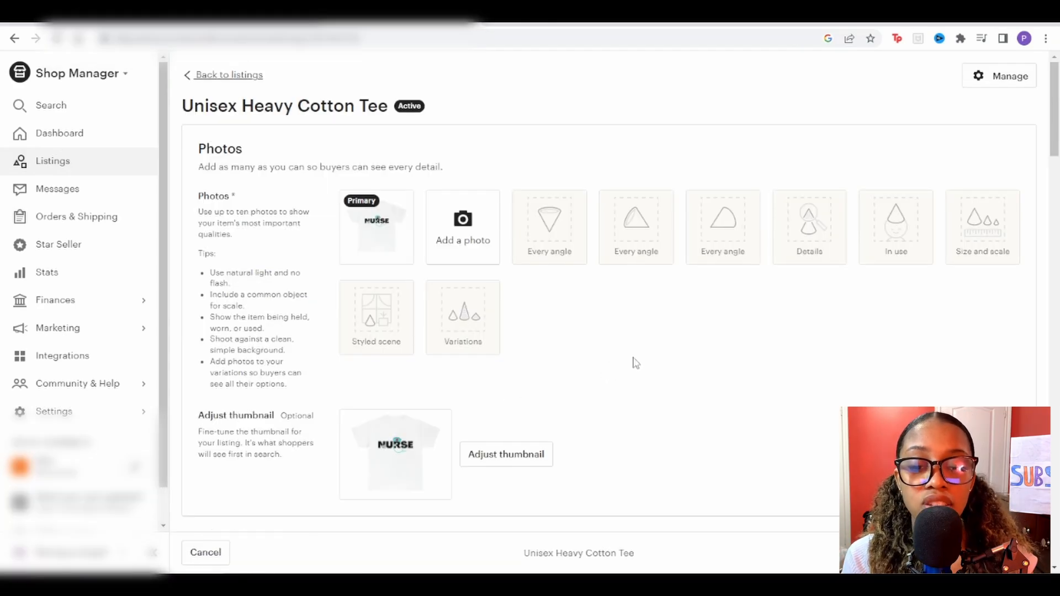
scroll(631, 359, "down", 8)
scroll(624, 350, "up", 8)
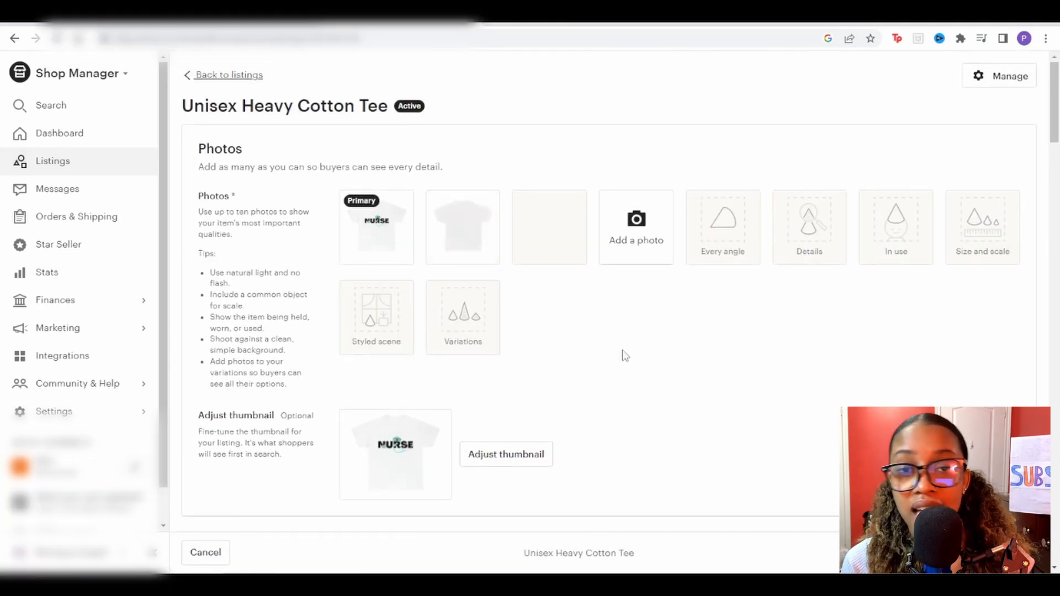